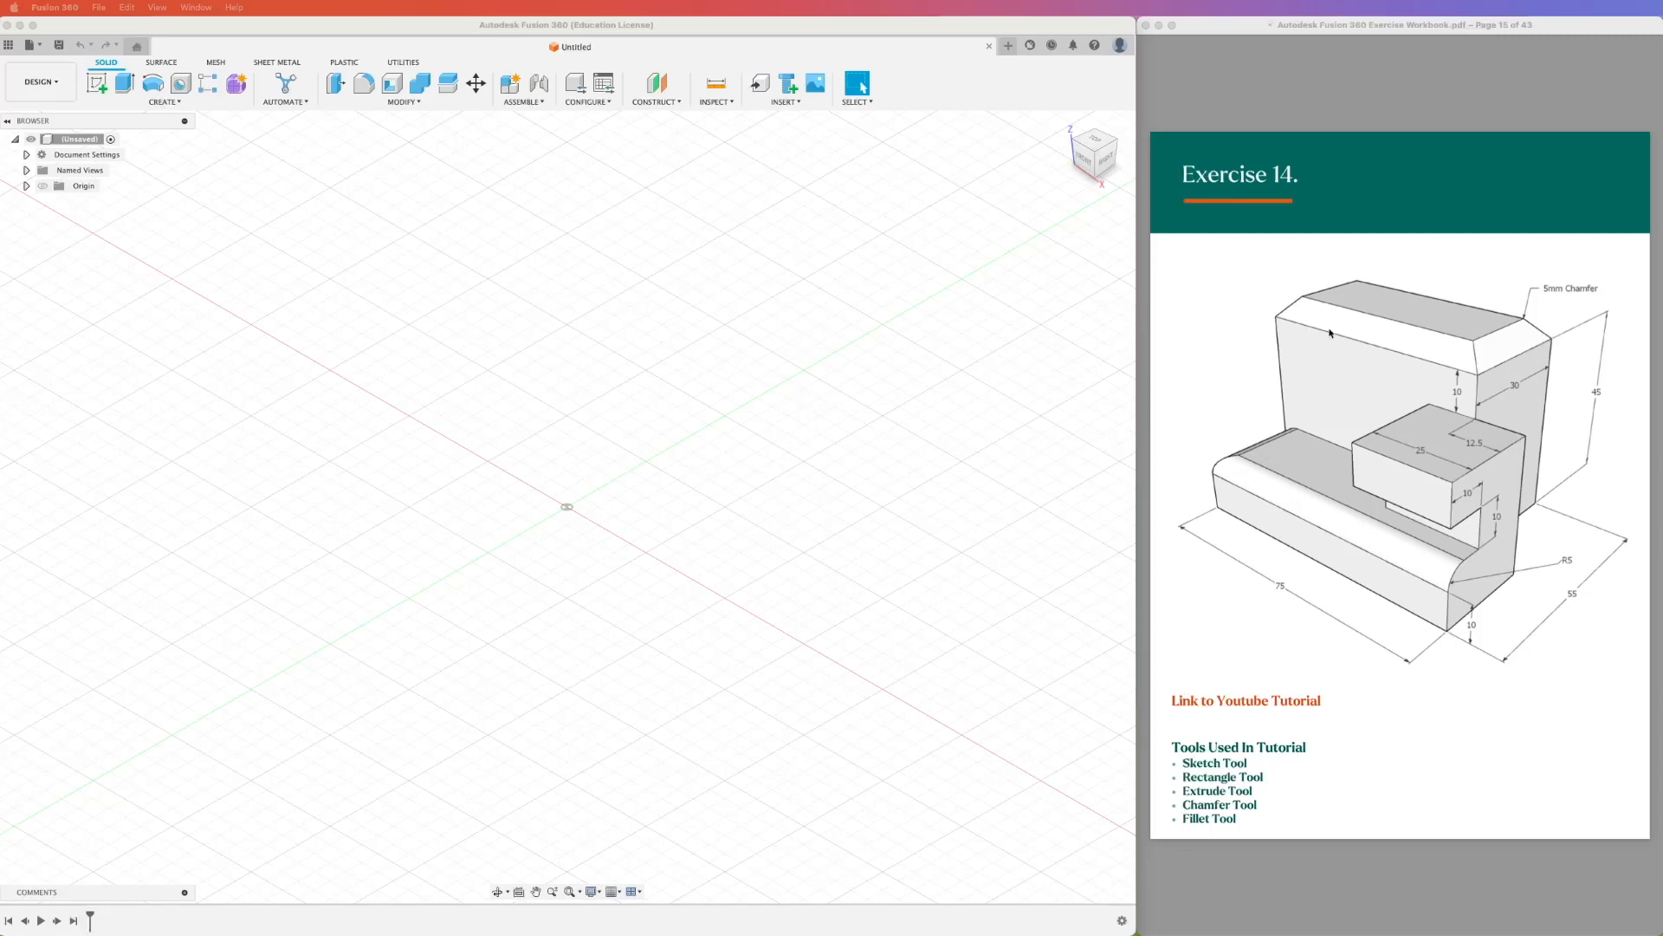
# - Start a sketch on the vertical YZ plane and draw a rectangle from the origin, 15 mm high and 25 mm wide
pyautogui.click(97, 84)
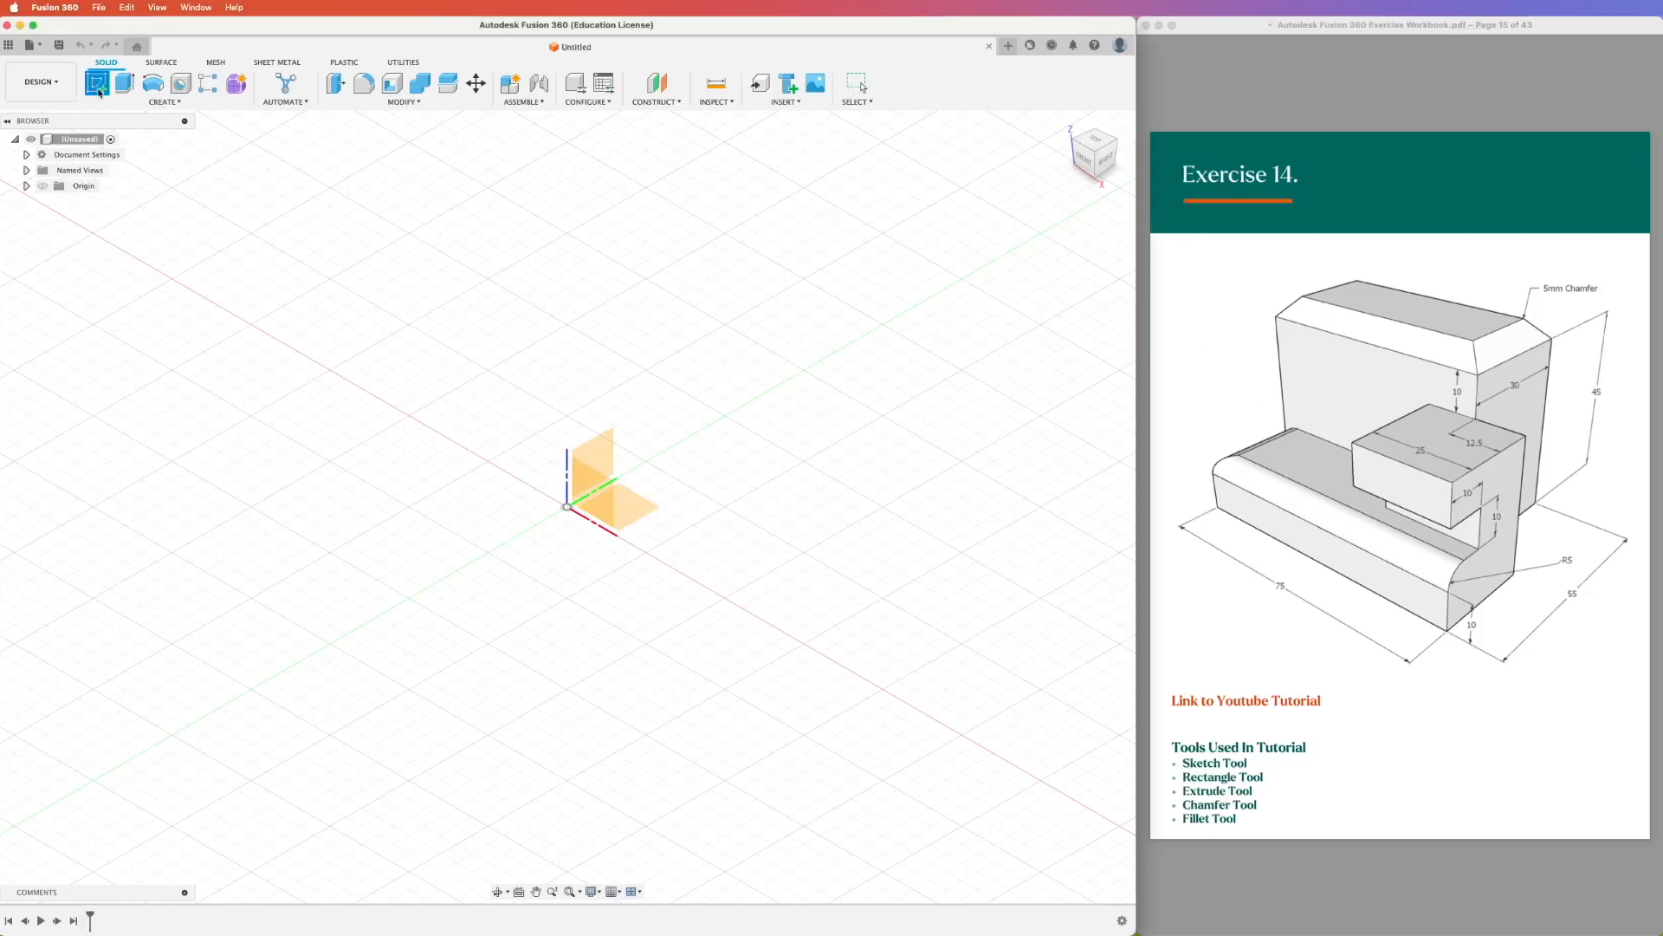
pyautogui.click(607, 466)
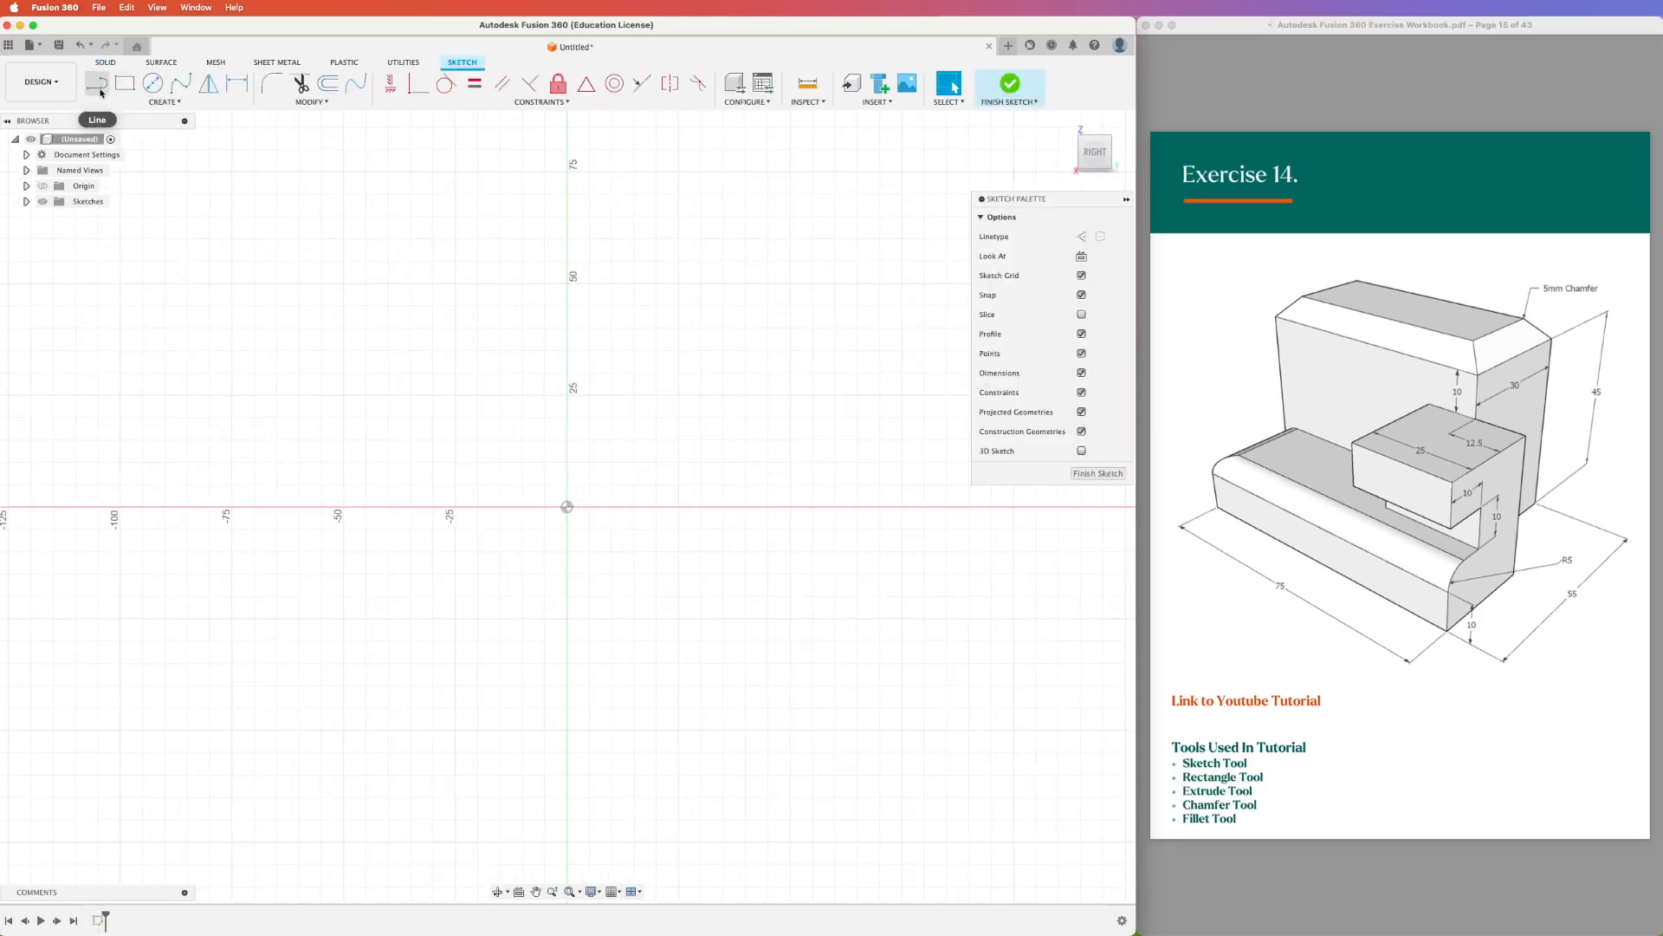
pyautogui.click(136, 87)
pyautogui.click(566, 506)
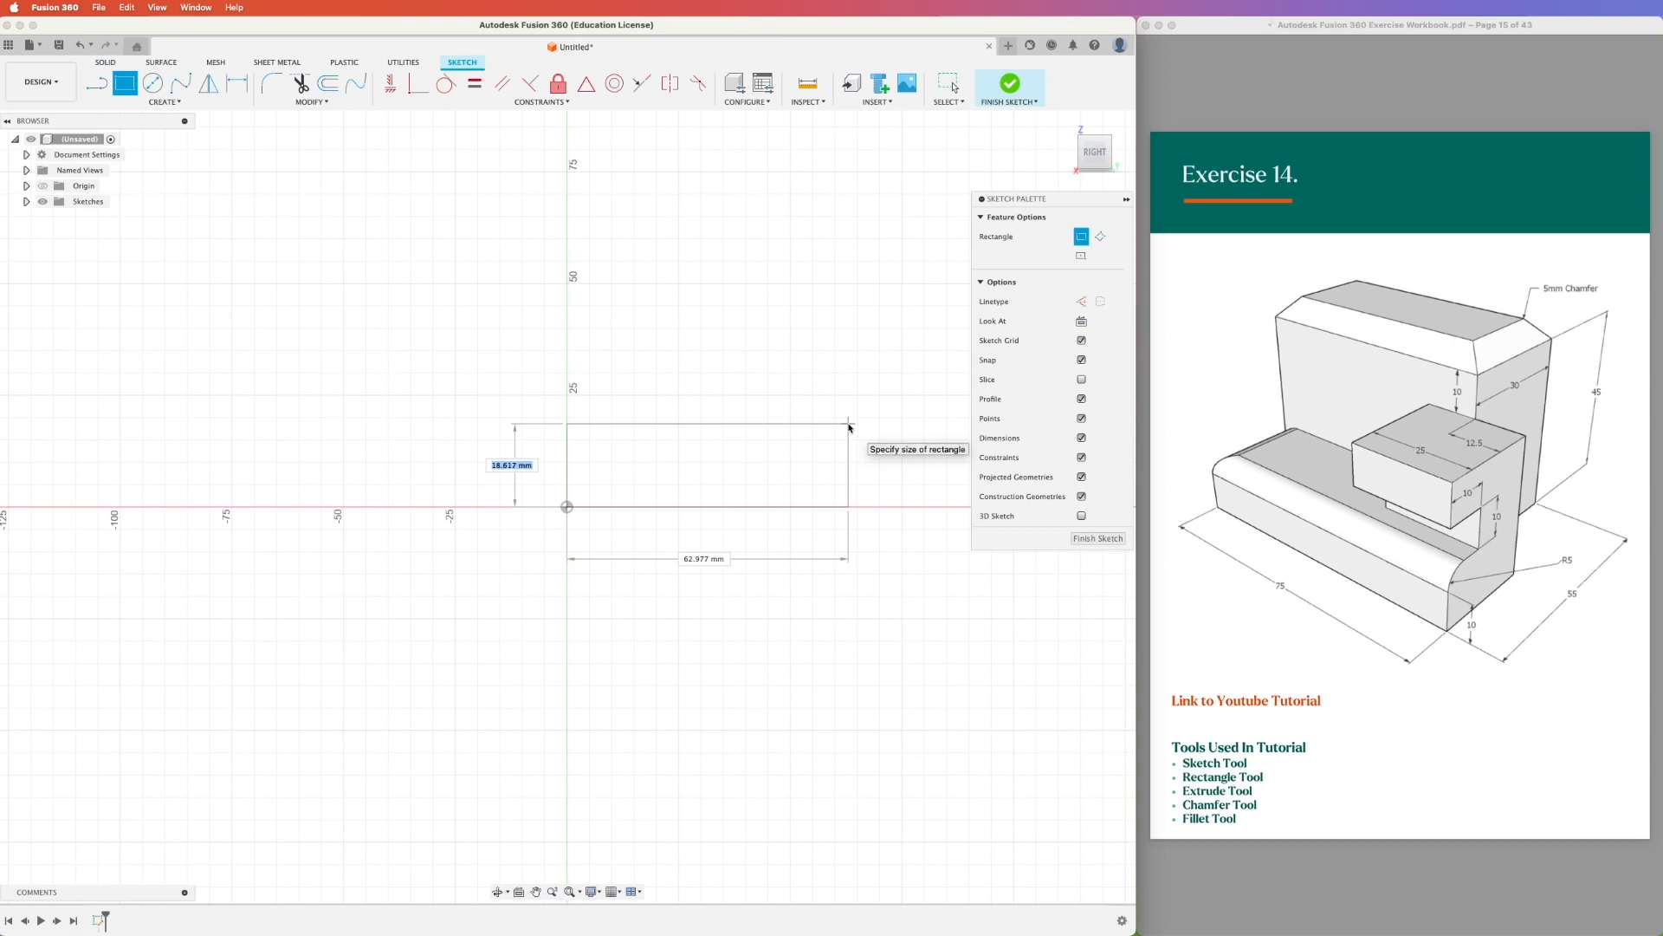
pyautogui.write('15')
pyautogui.press('Tab')
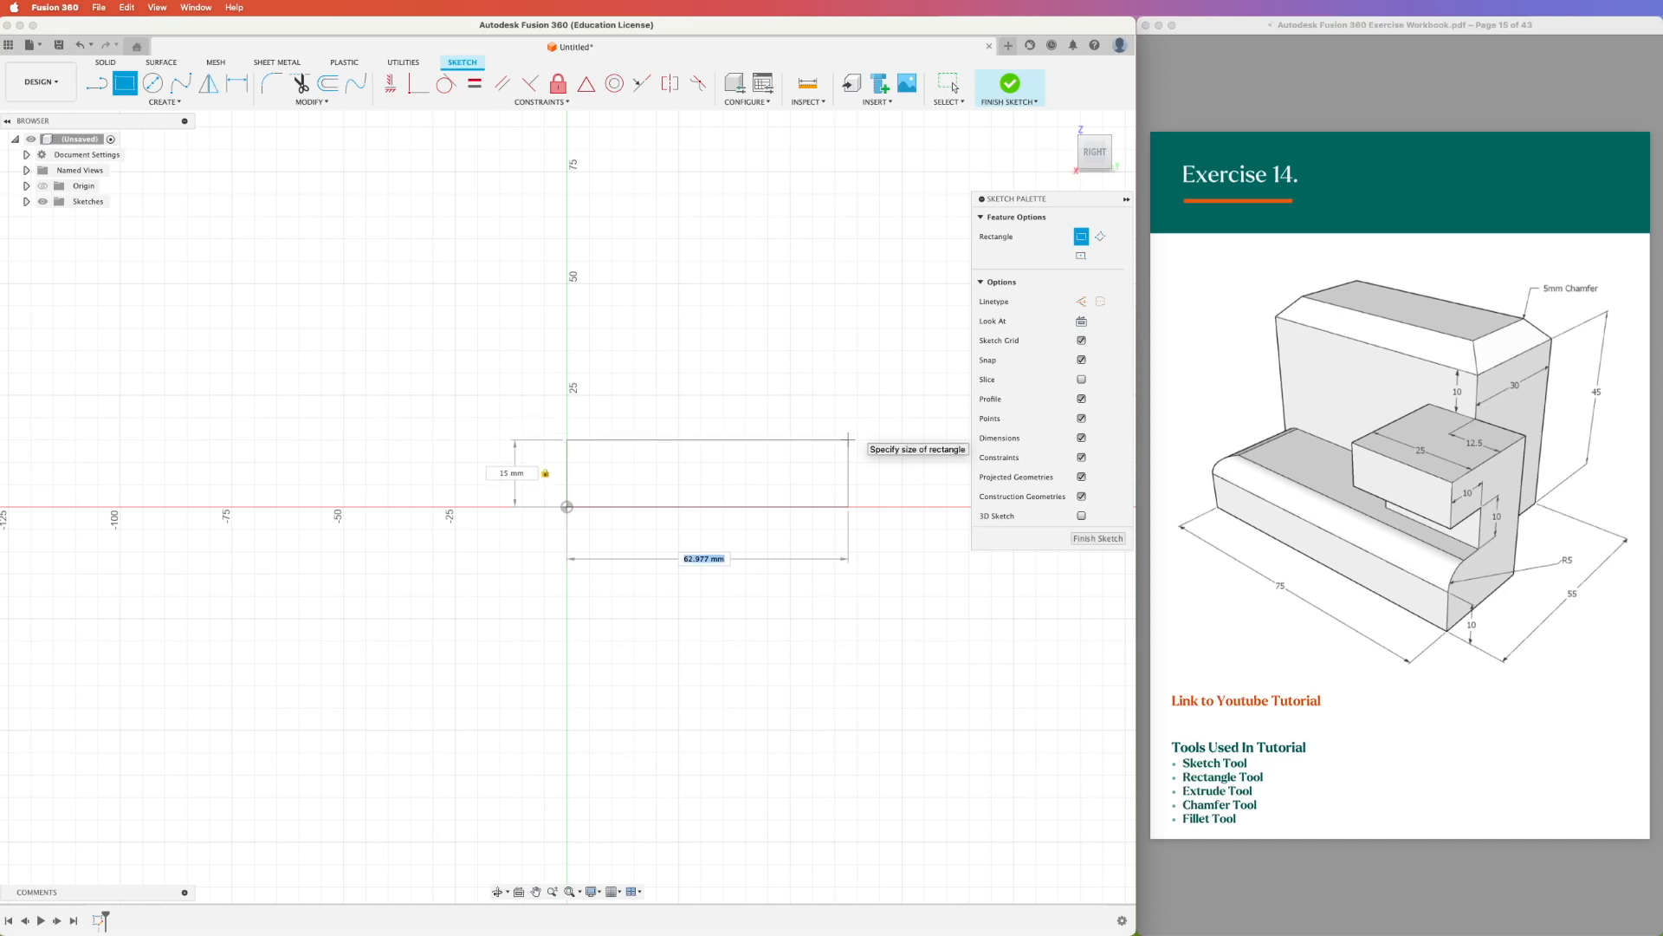
pyautogui.write('5')
pyautogui.write('5')
pyautogui.press('Return')
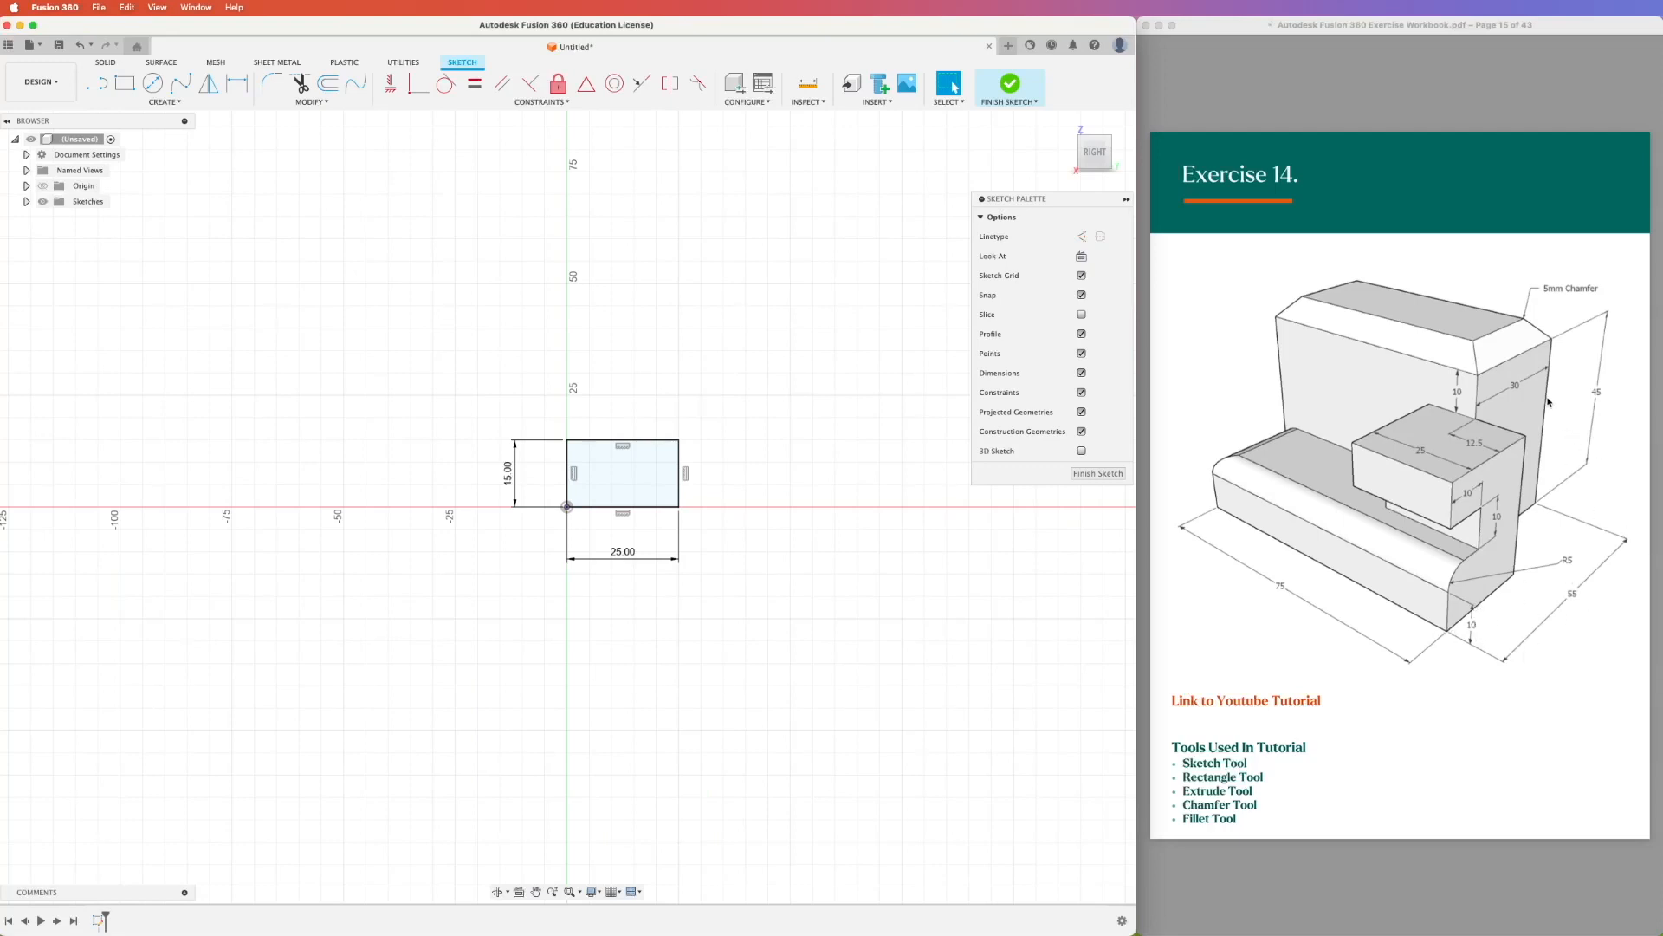
# - Draw a rectangle from the first rectangle's lower corner away from the origin, 45-10 mm high and 15 mm wide, overlapping it
pyautogui.click(125, 83)
pyautogui.click(678, 506)
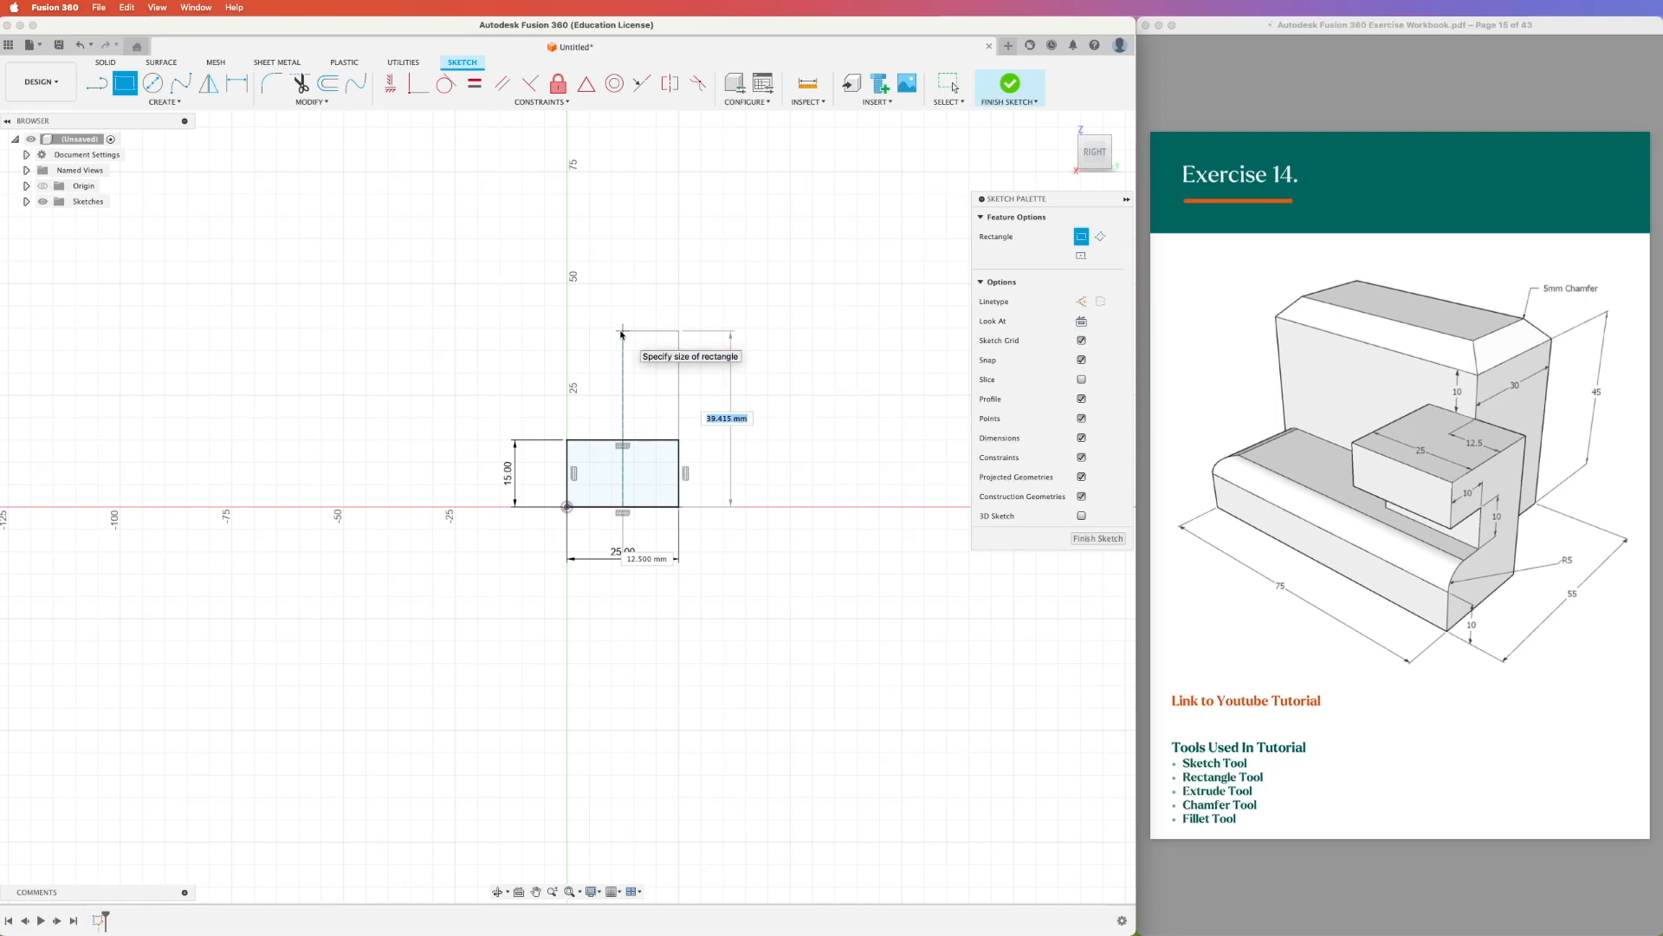
pyautogui.write('45-10')
pyautogui.press('Tab')
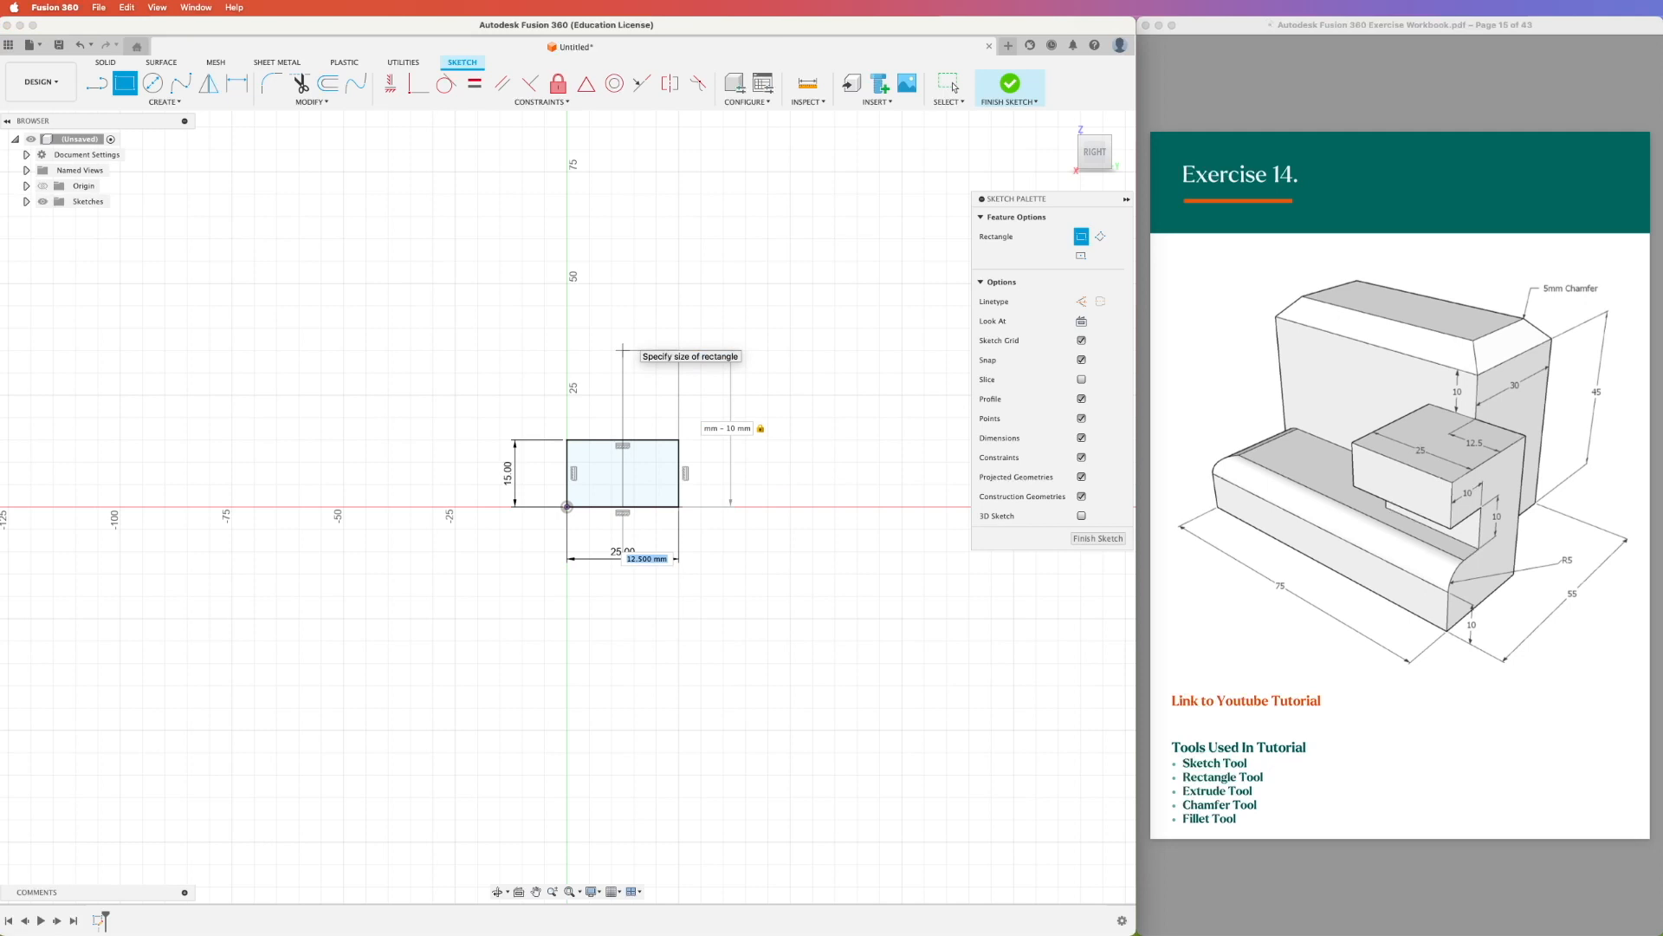
pyautogui.write('15')
pyautogui.press('Return')
pyautogui.press('Escape')
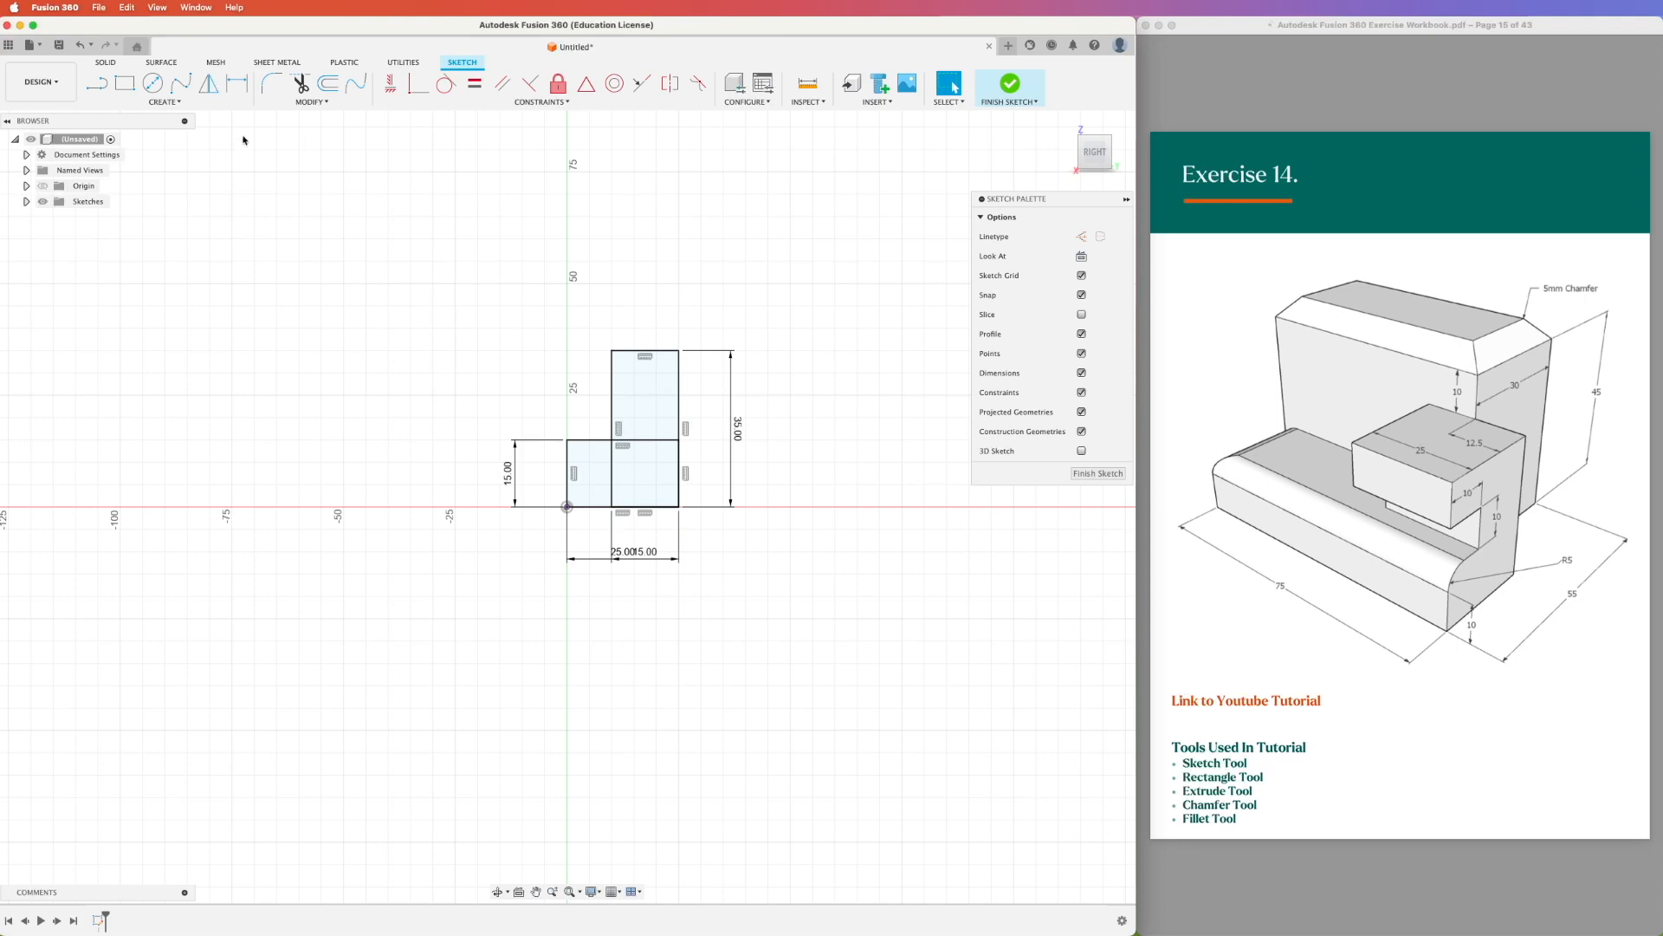
# - Add a rectangle 10 mm high and 25 mm wide from the tall rectangle's outer upper corner toward the origin side, and finish the sketch
pyautogui.click(125, 83)
pyautogui.click(680, 351)
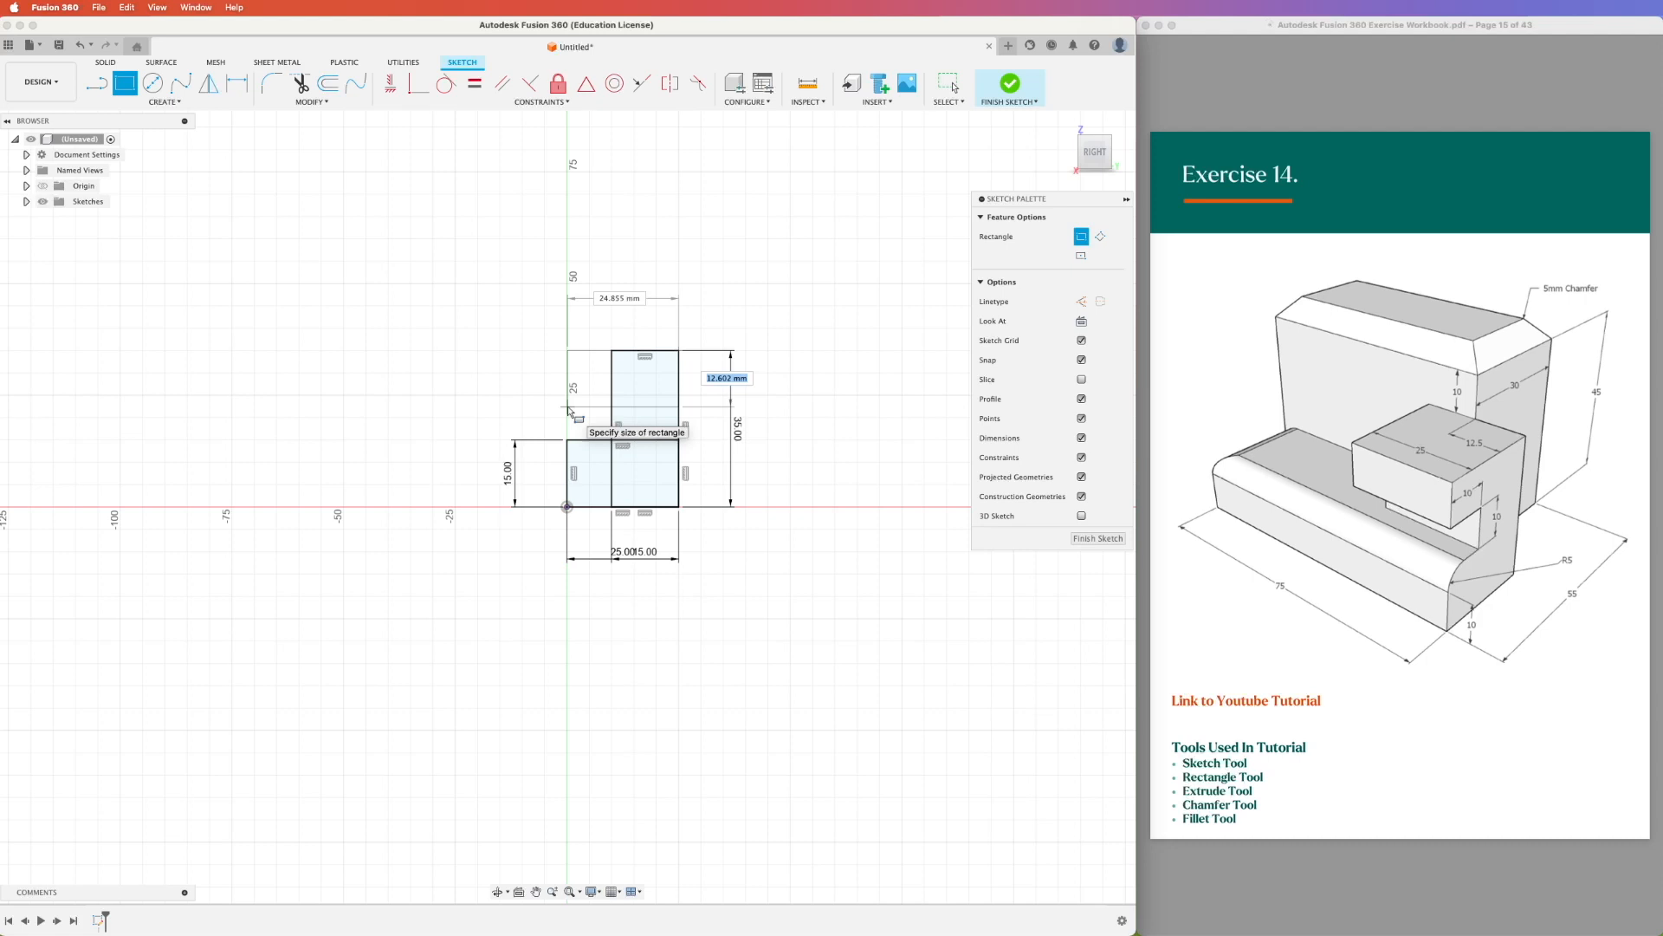
pyautogui.write('10')
pyautogui.press('Tab')
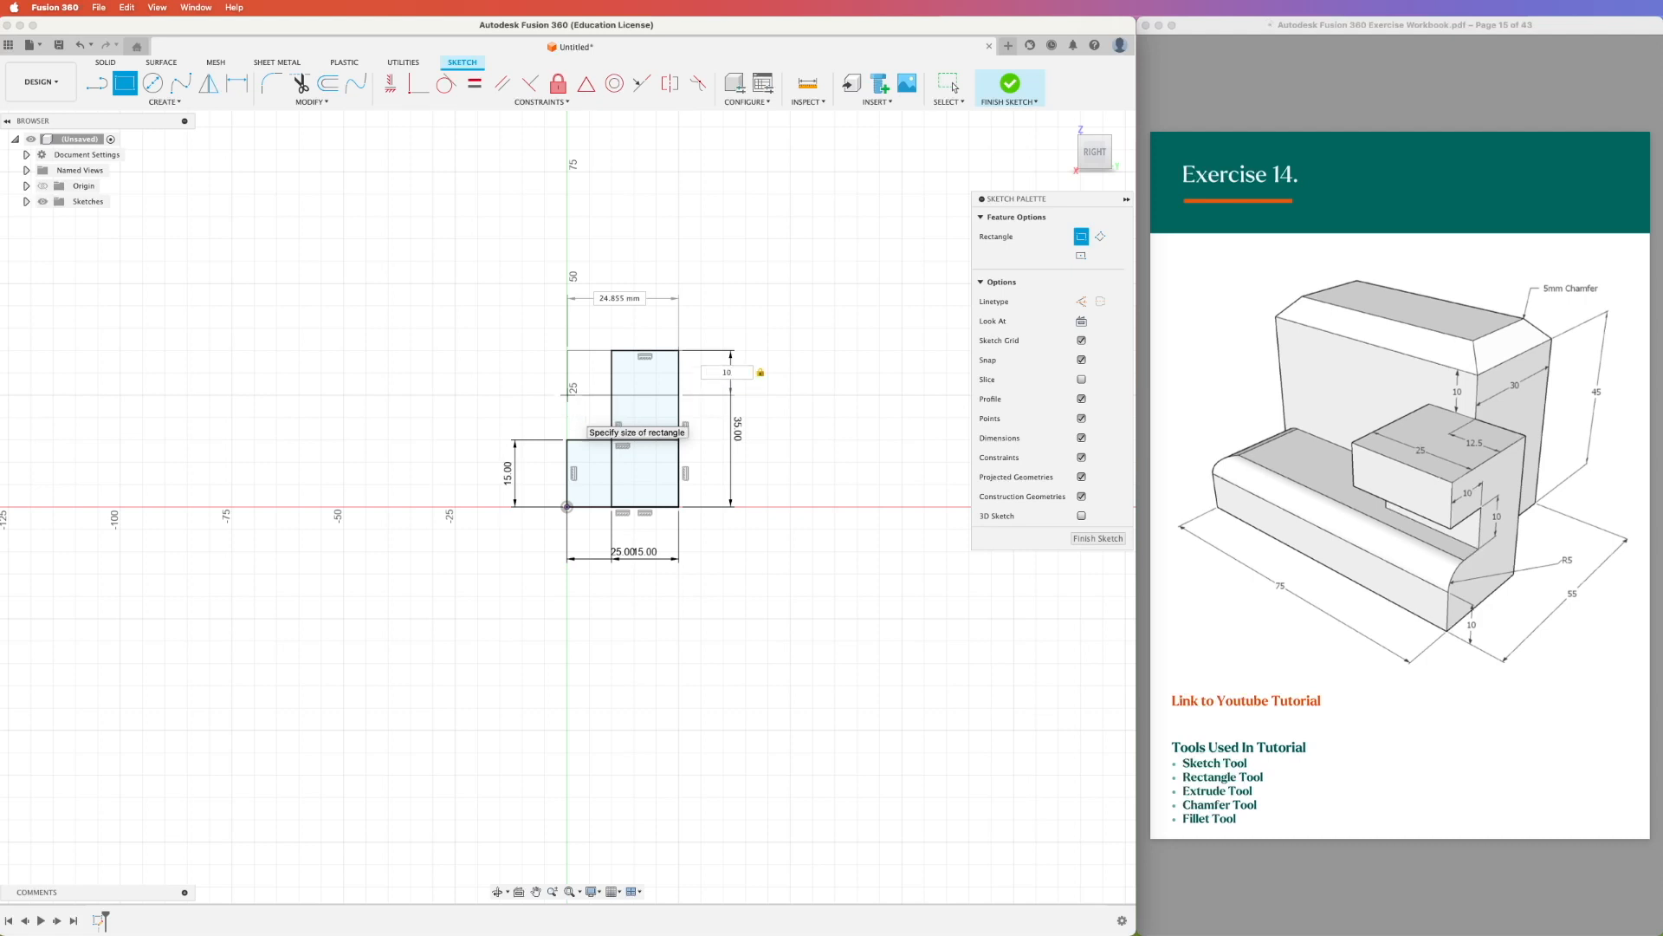
pyautogui.press('Tab')
pyautogui.write('25')
pyautogui.press('Return')
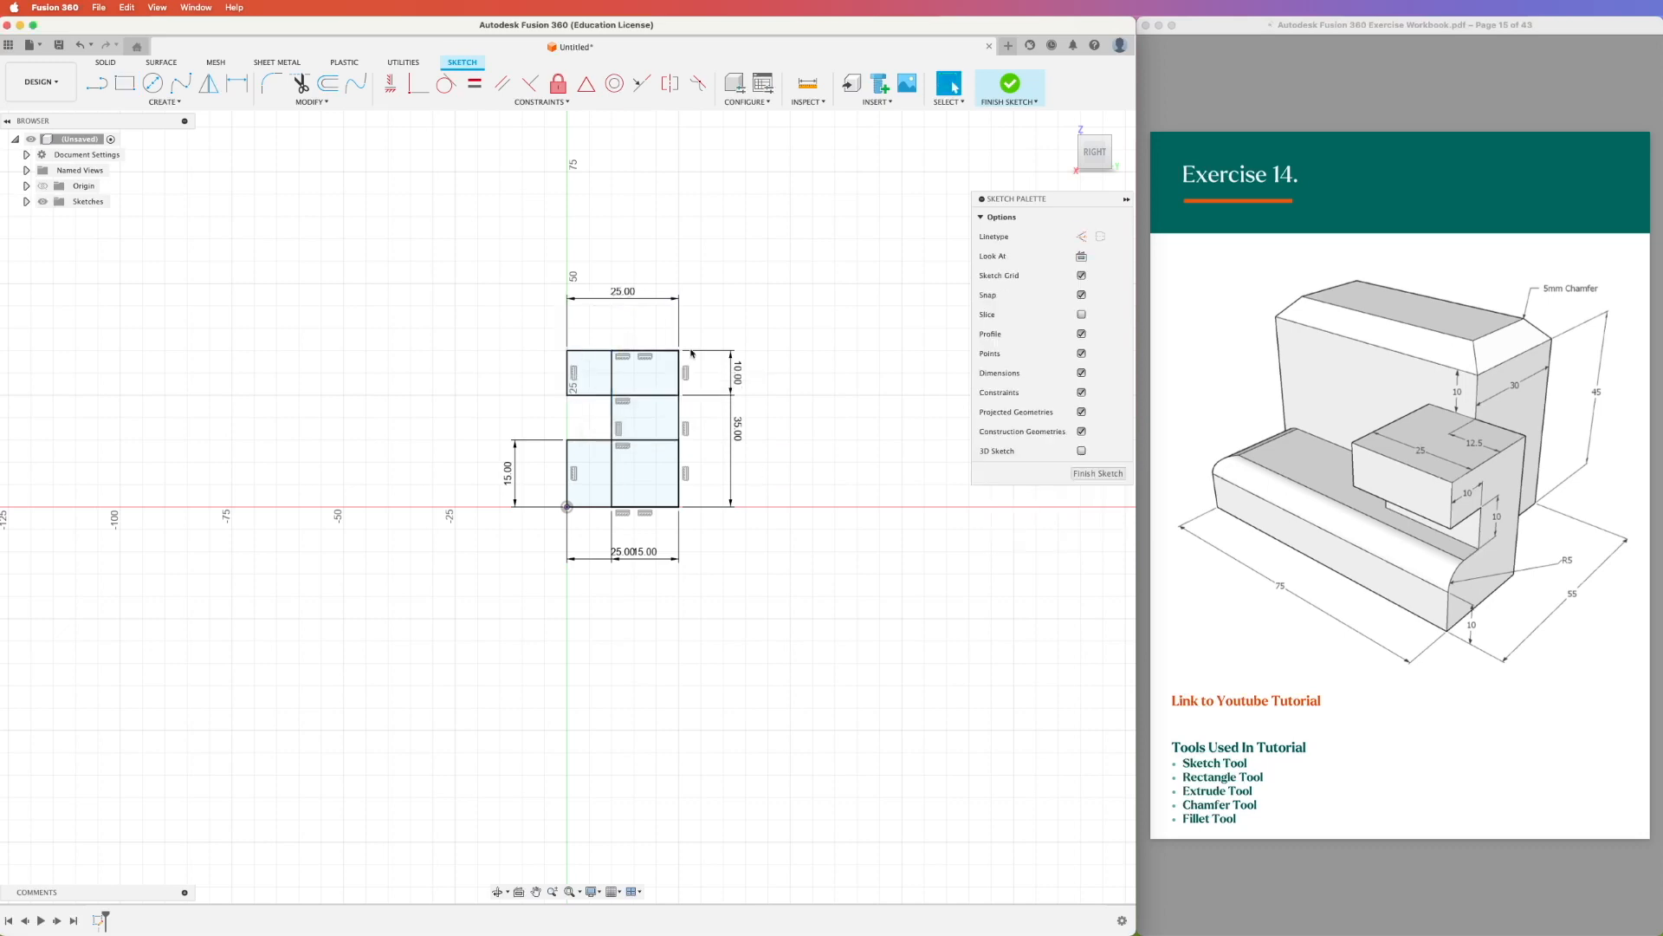
pyautogui.click(1010, 84)
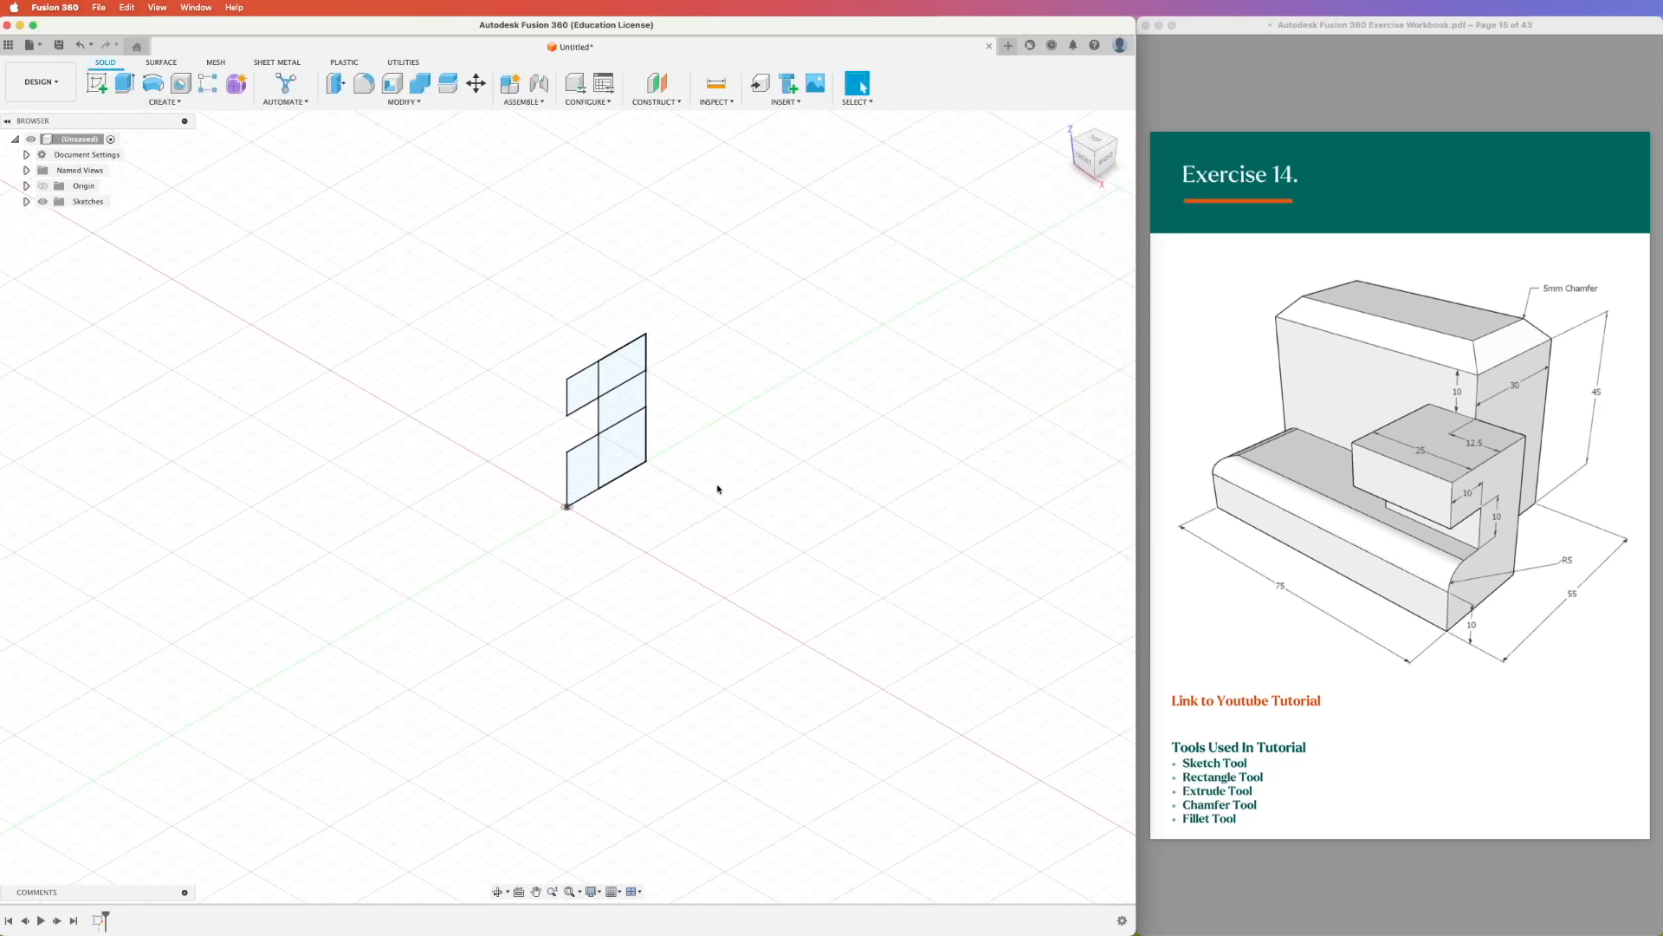
# - Extrude all five profiles of the C-shaped sketch 75 mm as a new body
pyautogui.click(124, 84)
pyautogui.click(617, 369)
pyautogui.click(582, 388)
pyautogui.click(622, 407)
pyautogui.click(622, 446)
pyautogui.click(591, 474)
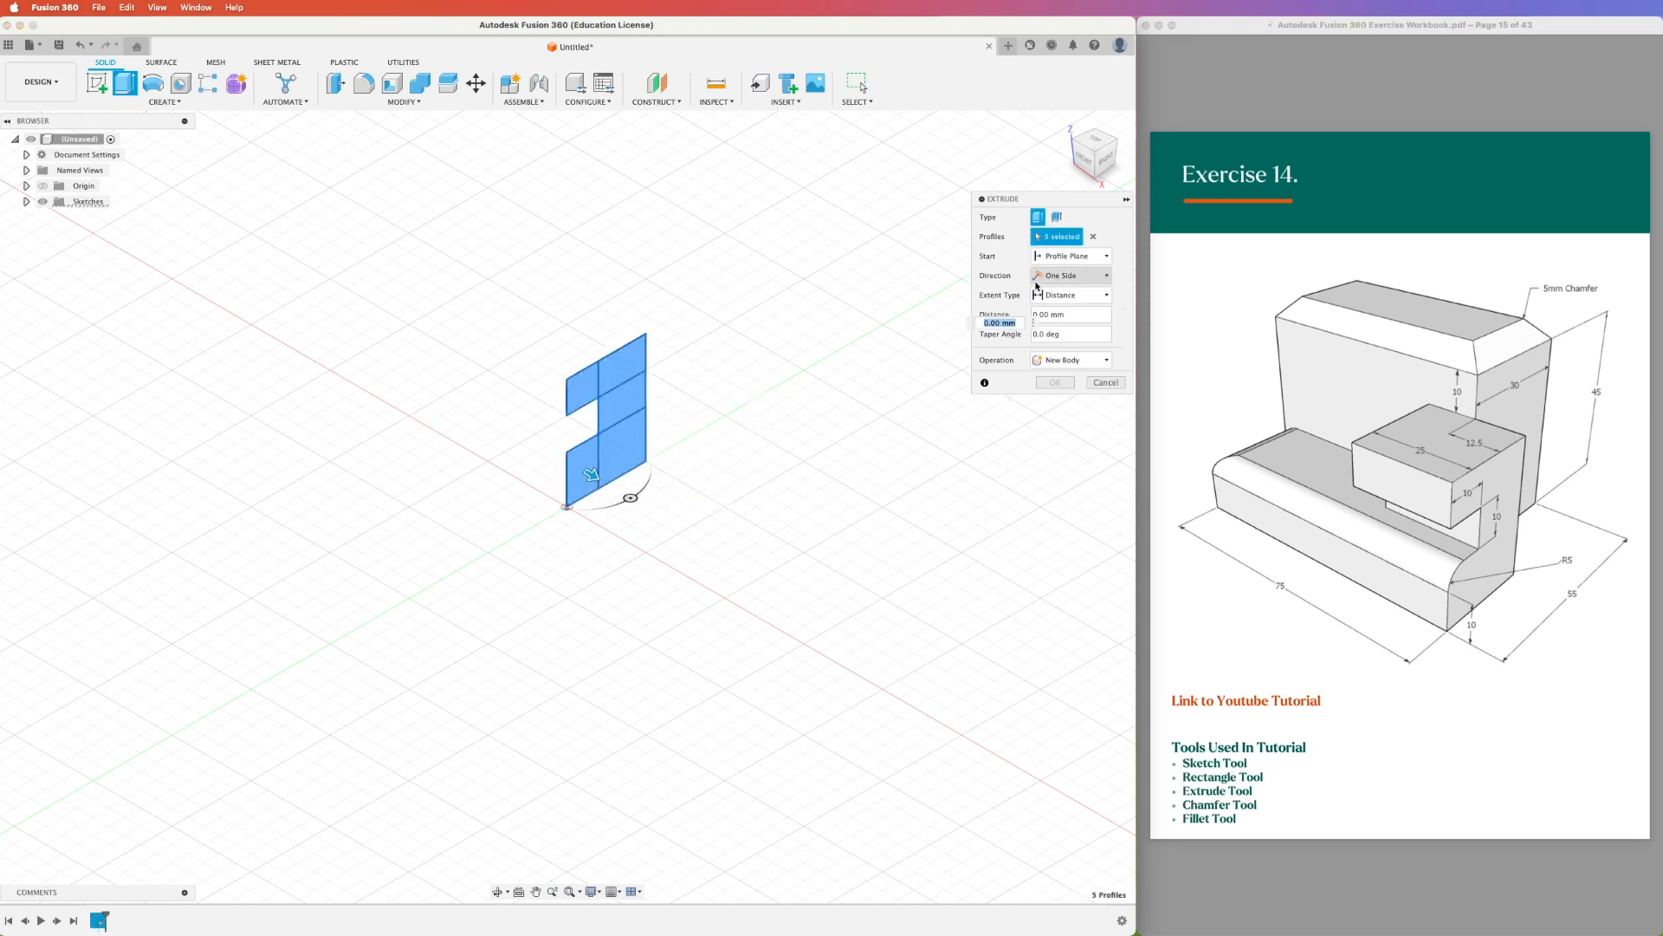
pyautogui.write('75')
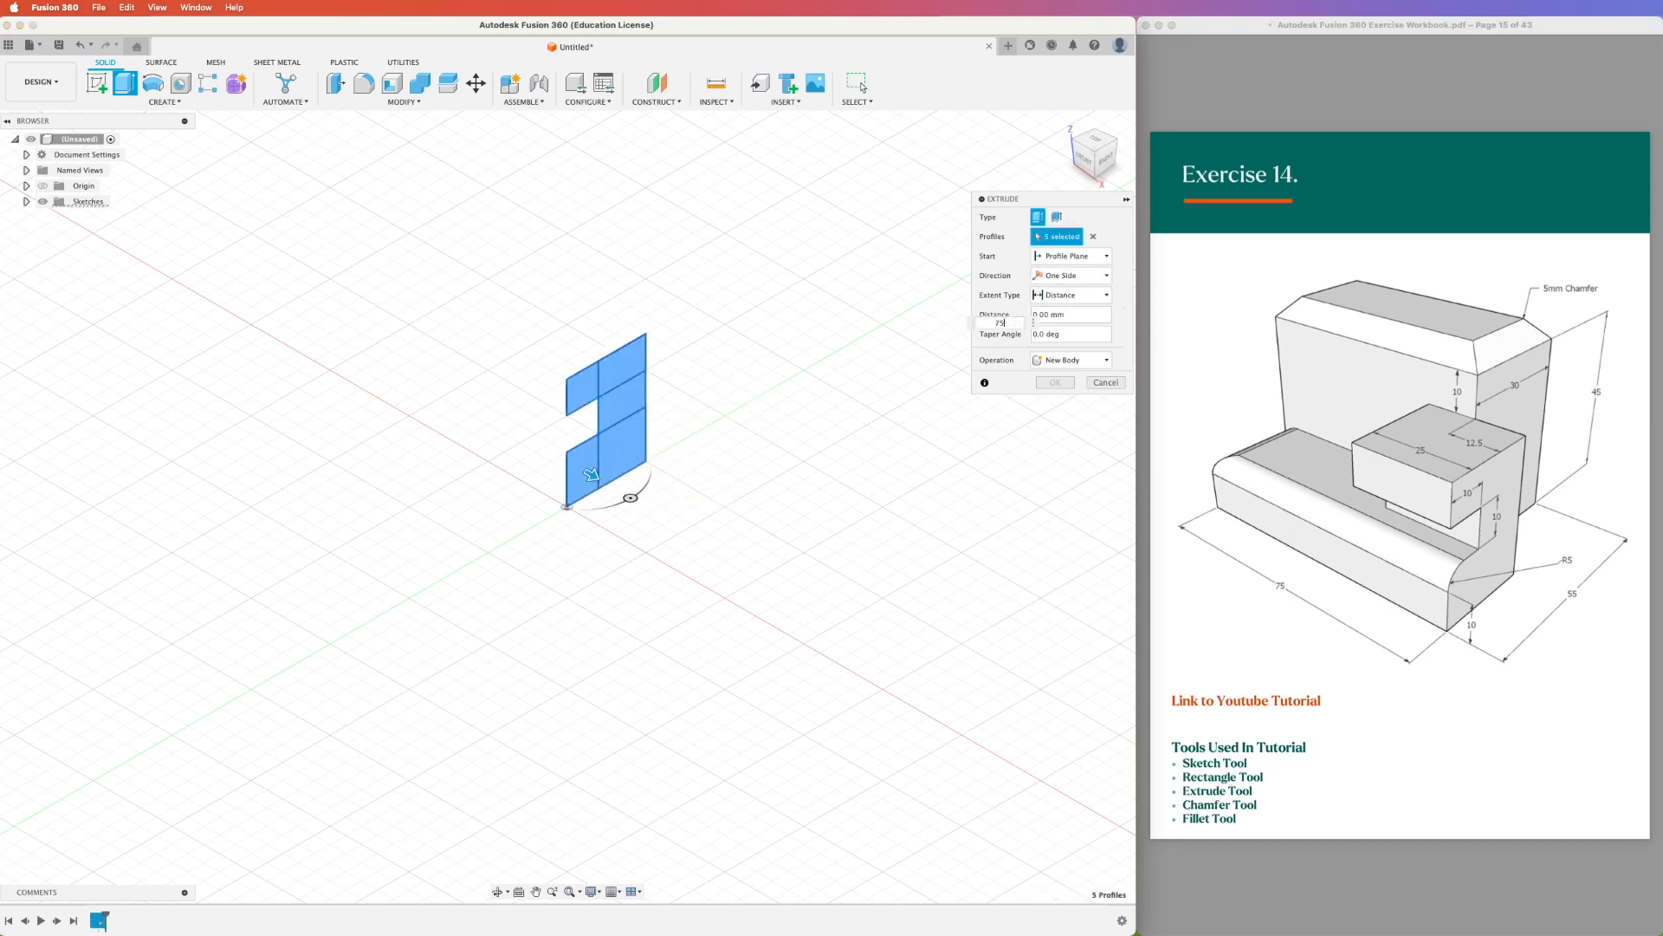
pyautogui.press('Return')
# - Sketch a rectangle on the body's C-shaped end face, from its upper outer corner to the slot's lower outer corner, and finish the sketch
pyautogui.keyDown('shift'); pyautogui.moveTo(947, 861); pyautogui.dragTo(1077, 824, button='middle'); pyautogui.keyUp('shift')
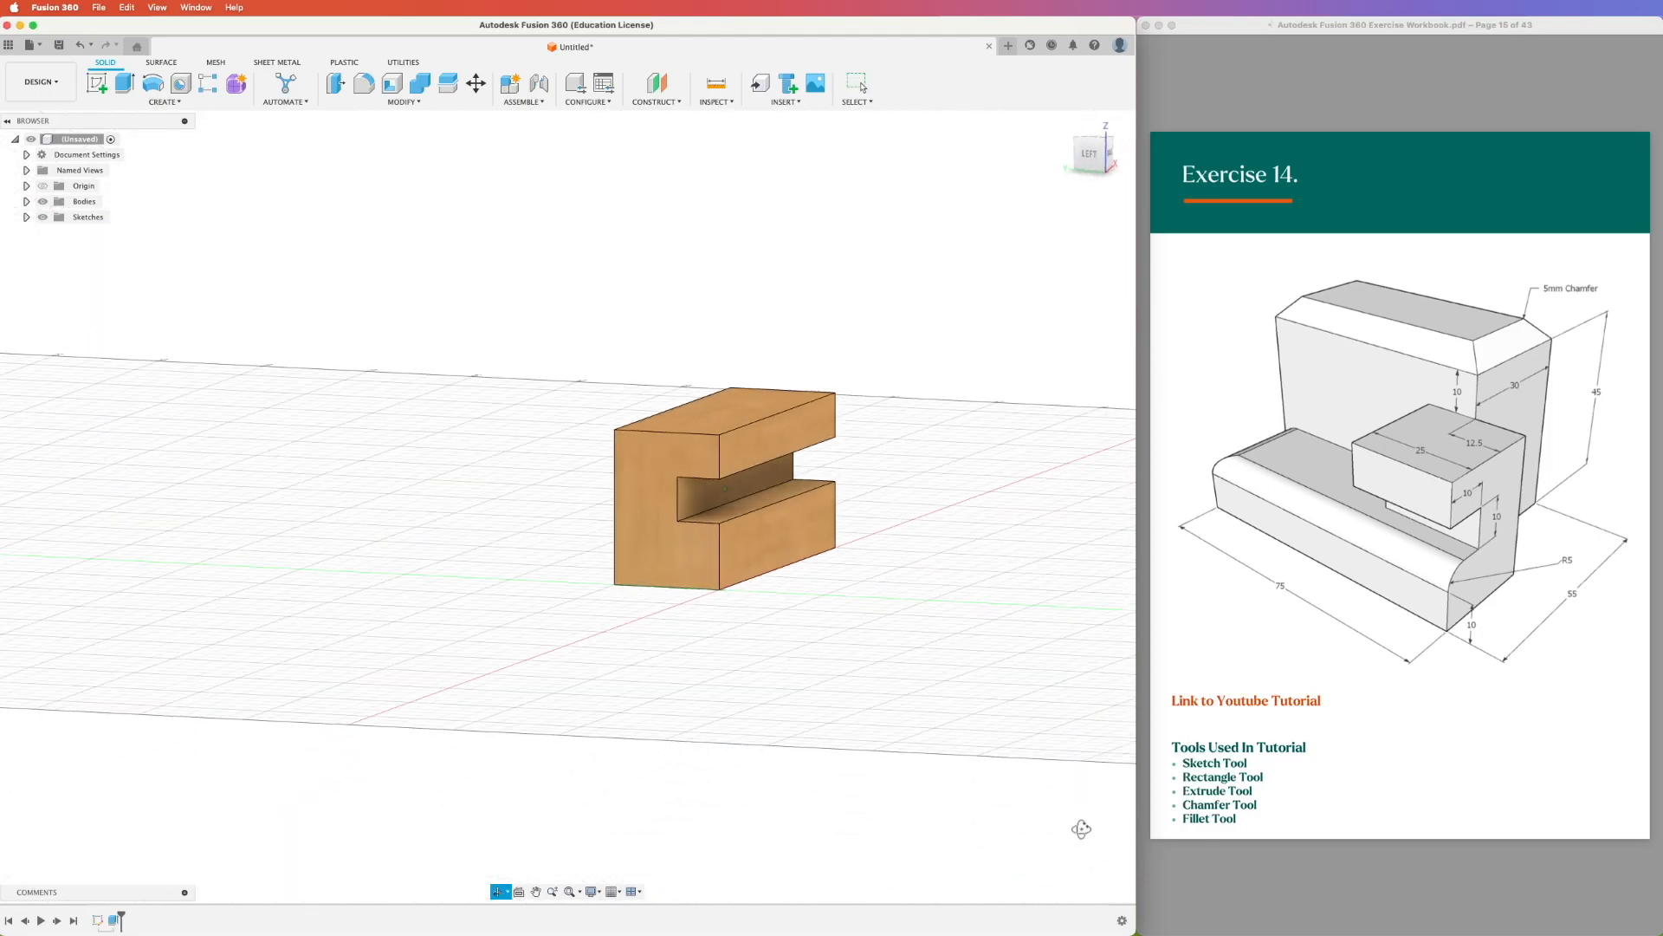
pyautogui.click(96, 82)
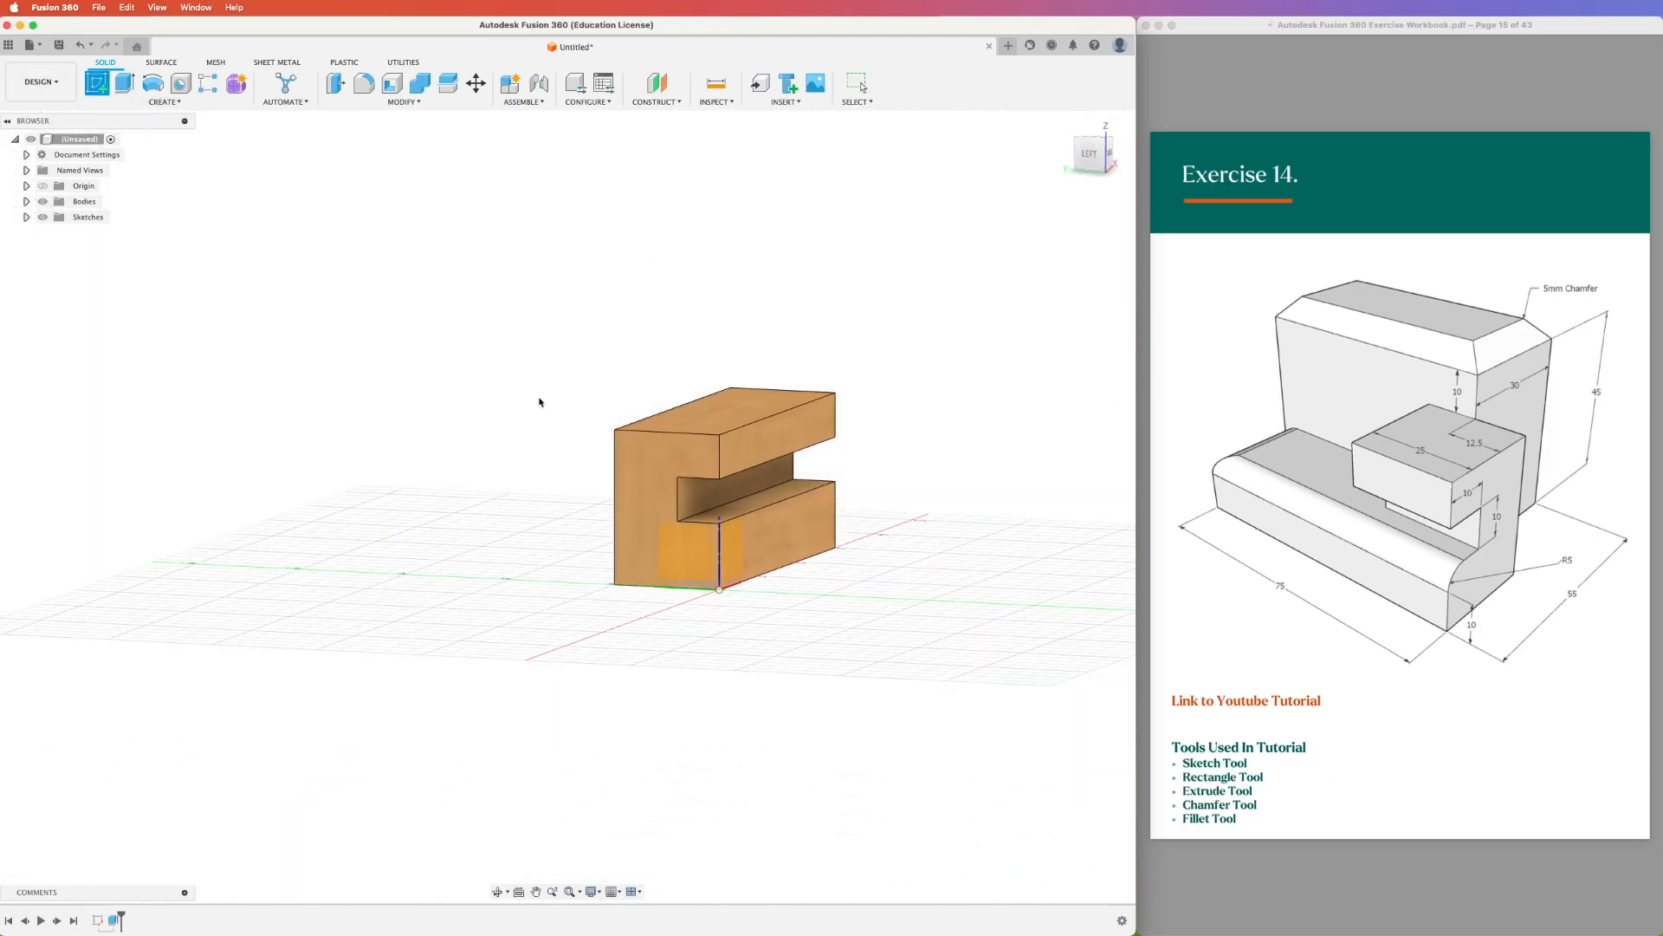
pyautogui.click(638, 486)
pyautogui.click(124, 90)
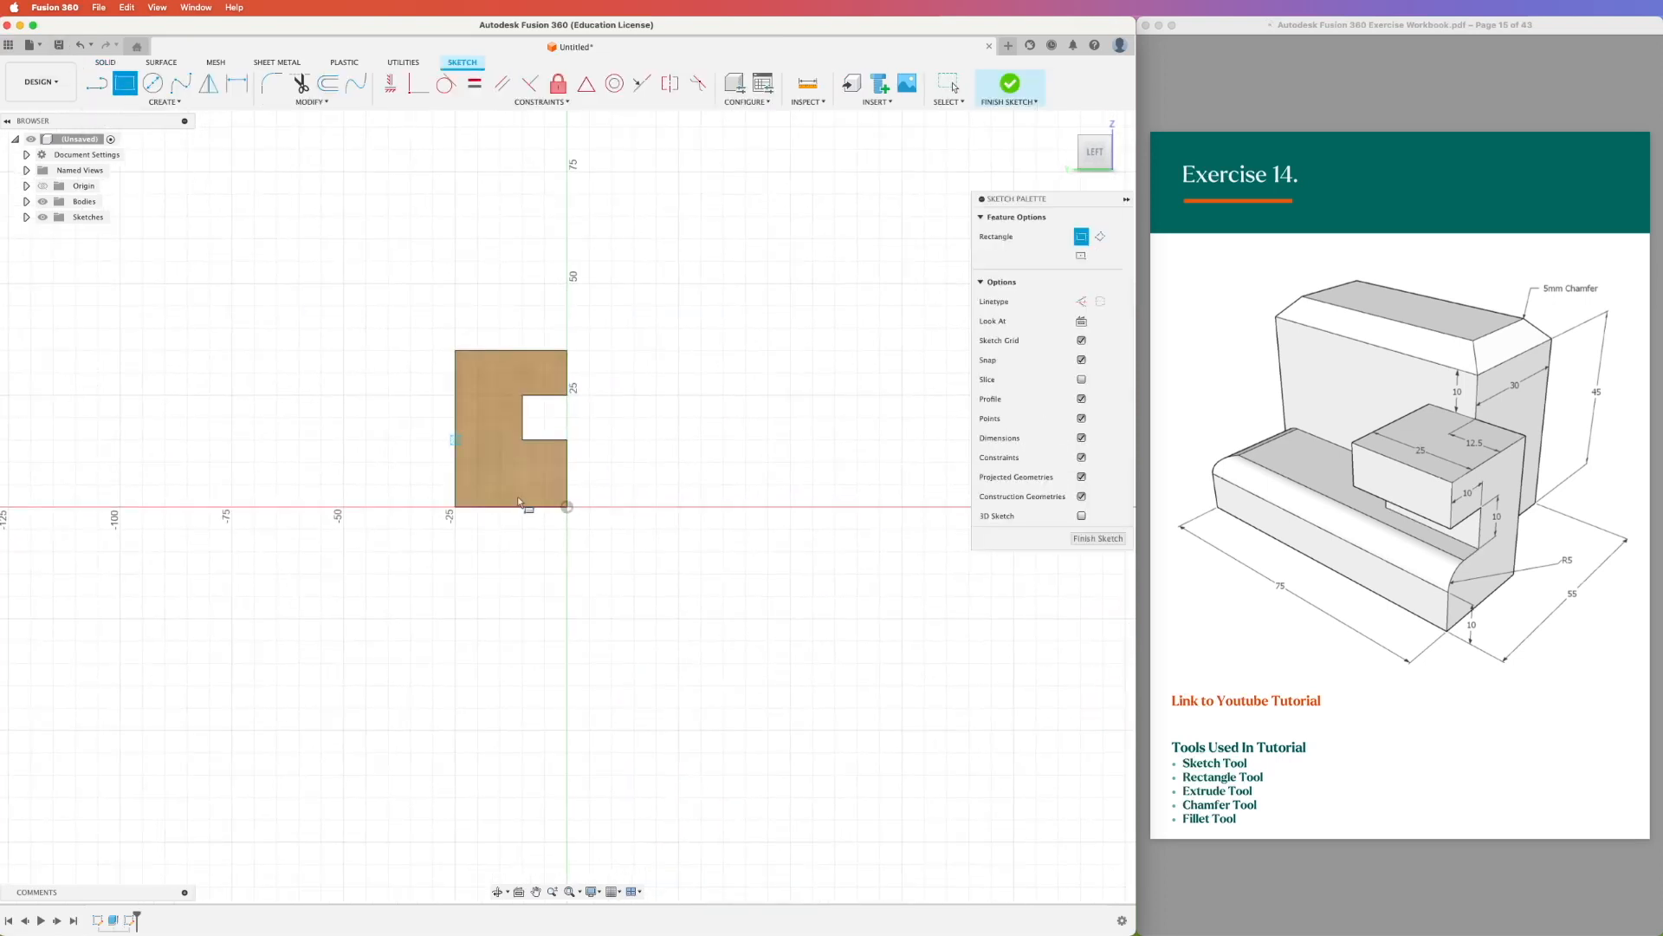
pyautogui.click(456, 351)
pyautogui.click(568, 442)
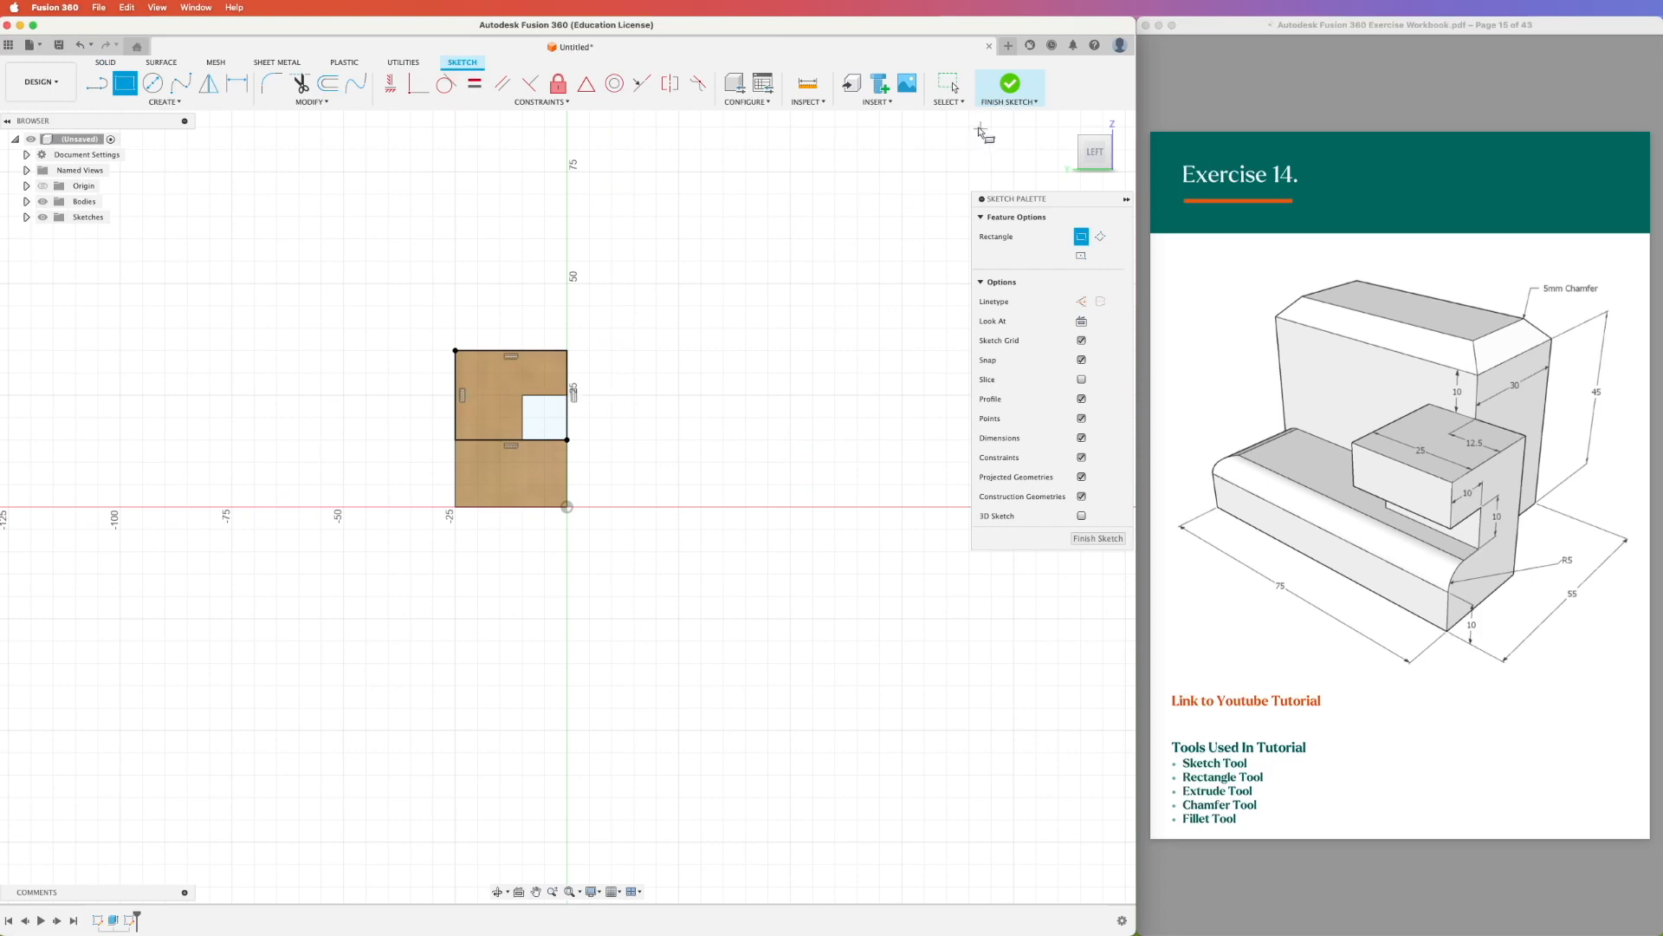
pyautogui.click(1015, 85)
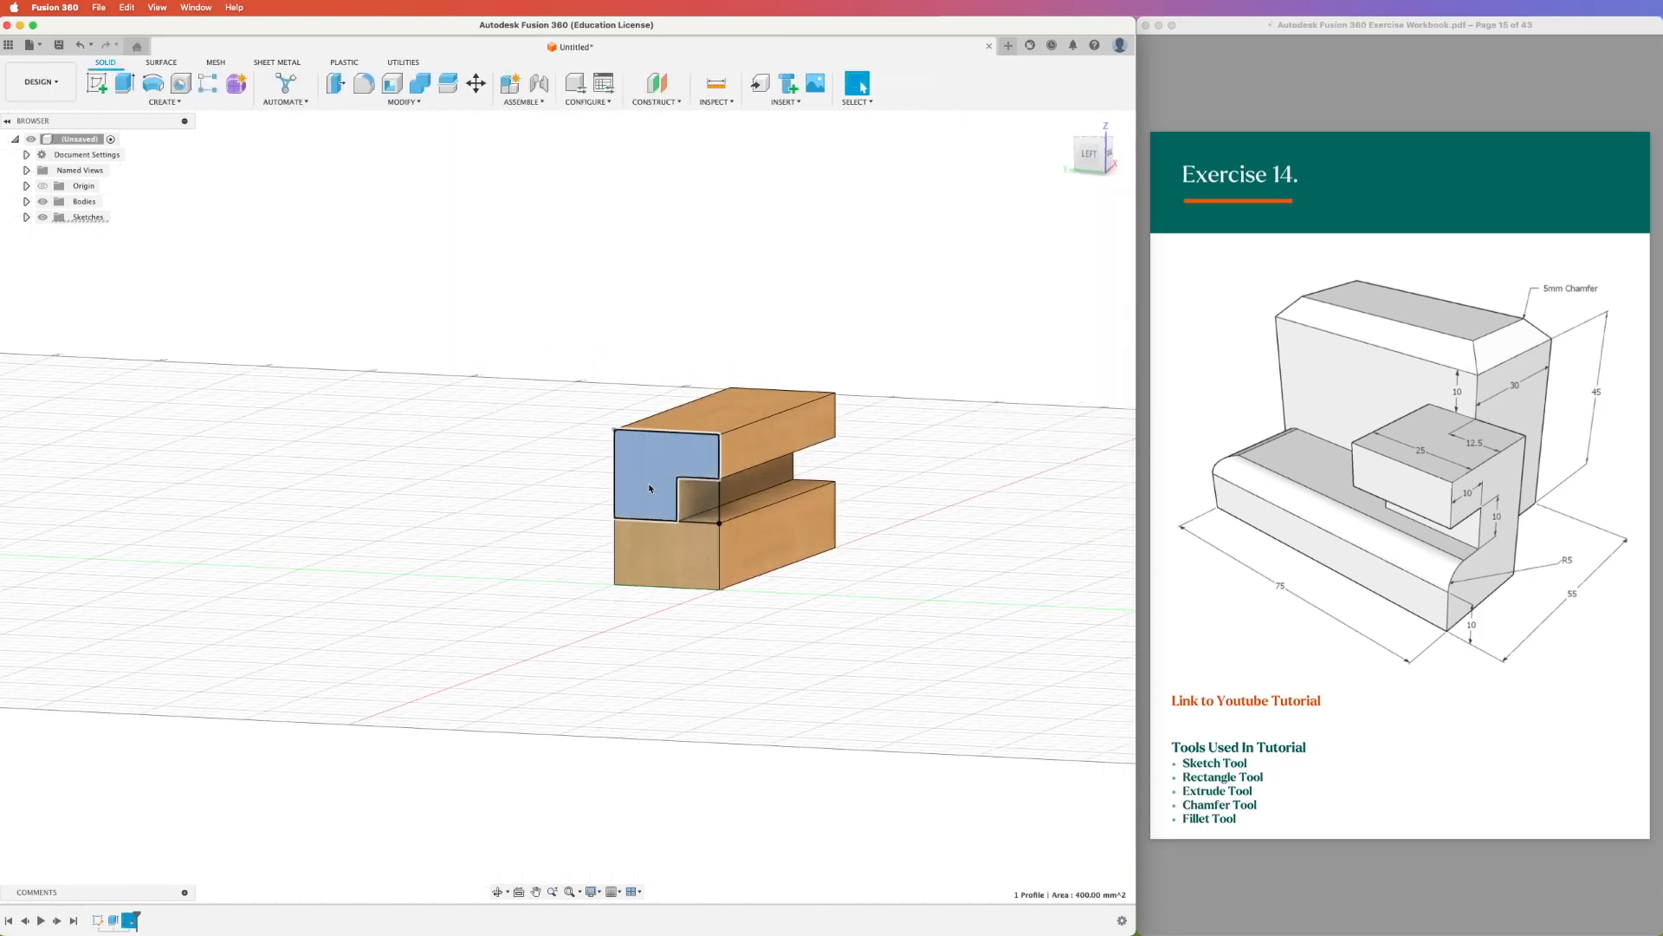
# - Cut the upper C-shaped profile on the end face into the body with an extrude distance of -75+25 mm
pyautogui.click(648, 482)
pyautogui.click(125, 82)
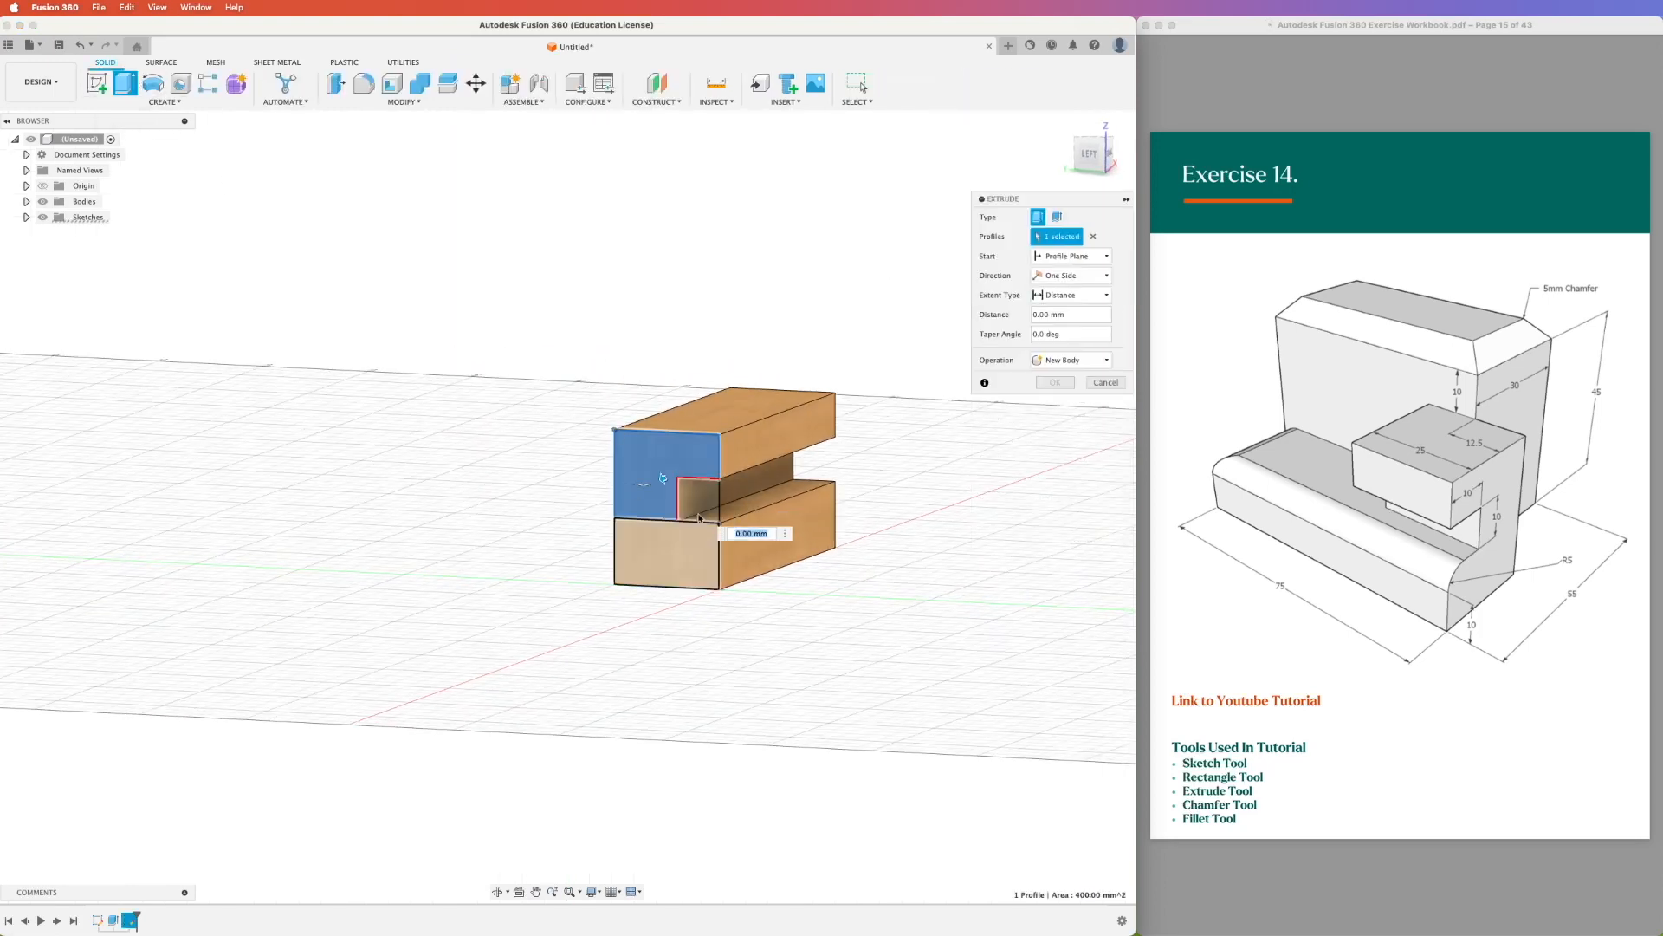
pyautogui.write('-5')
pyautogui.moveTo(746, 449)
pyautogui.mouseDown()
pyautogui.moveTo(725, 468)
pyautogui.moveTo(763, 447)
pyautogui.moveTo(725, 461)
pyautogui.mouseUp()
pyautogui.write('-75')
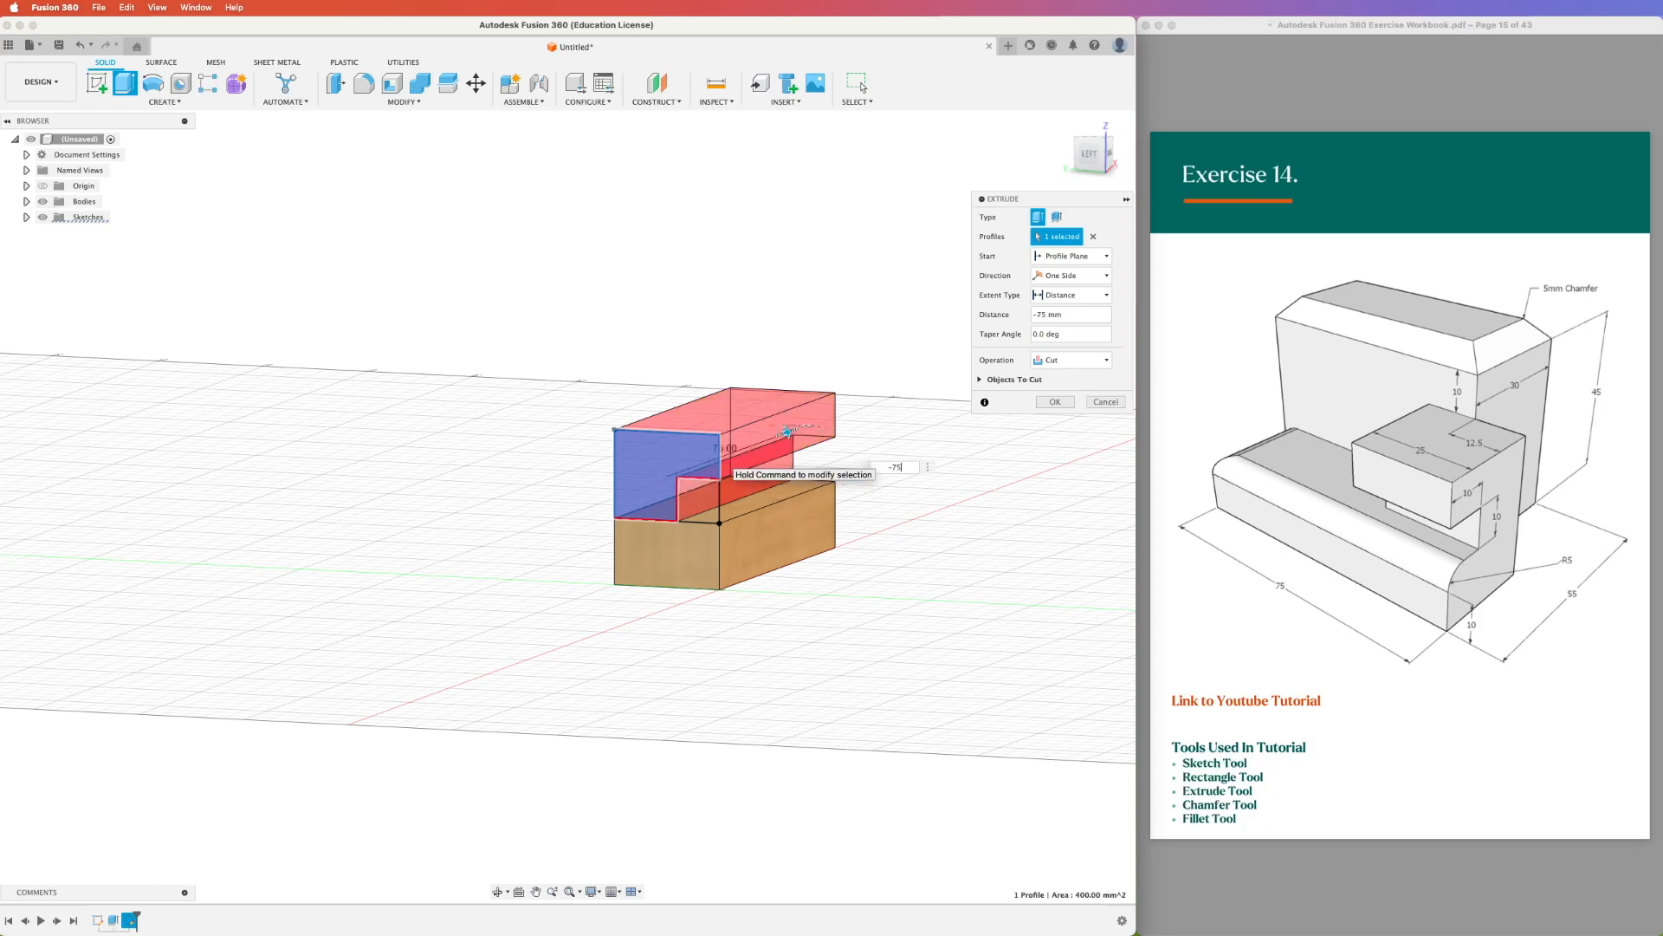
pyautogui.write('+25')
pyautogui.press('Return')
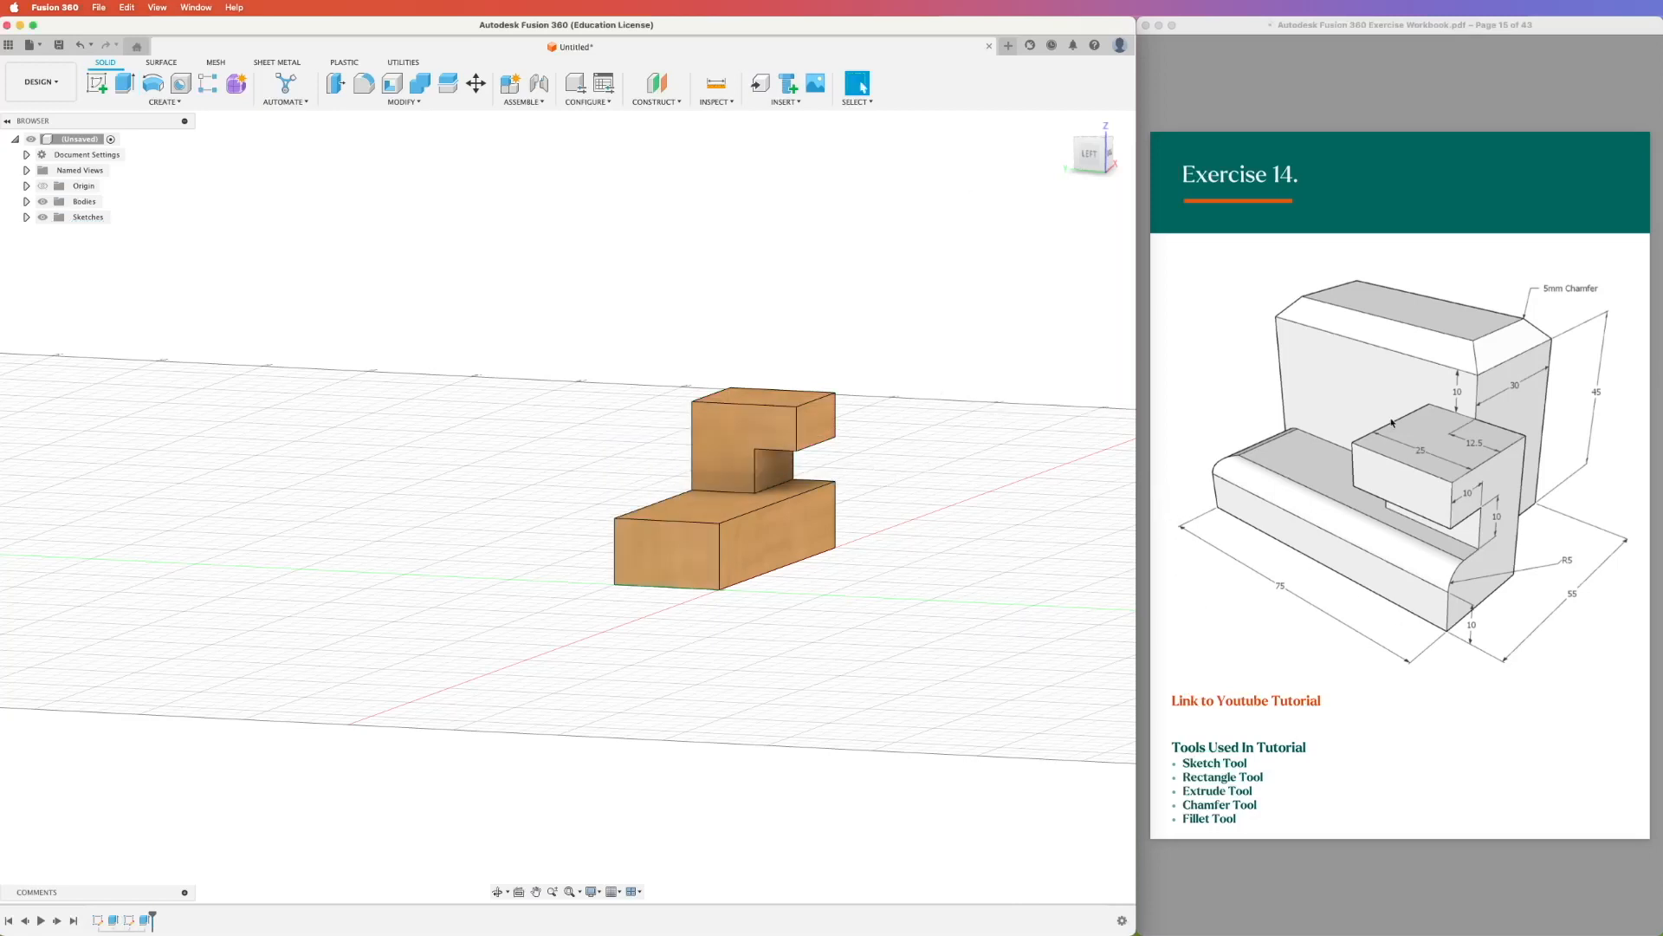
# - Sketch a rectangle on the body's underside plane, starting at the base's rear corner and extending outward, 30 mm deep and 50 mm long
pyautogui.keyDown('shift'); pyautogui.moveTo(911, 732); pyautogui.dragTo(743, 506, button='middle'); pyautogui.keyUp('shift')
pyautogui.click(743, 506)
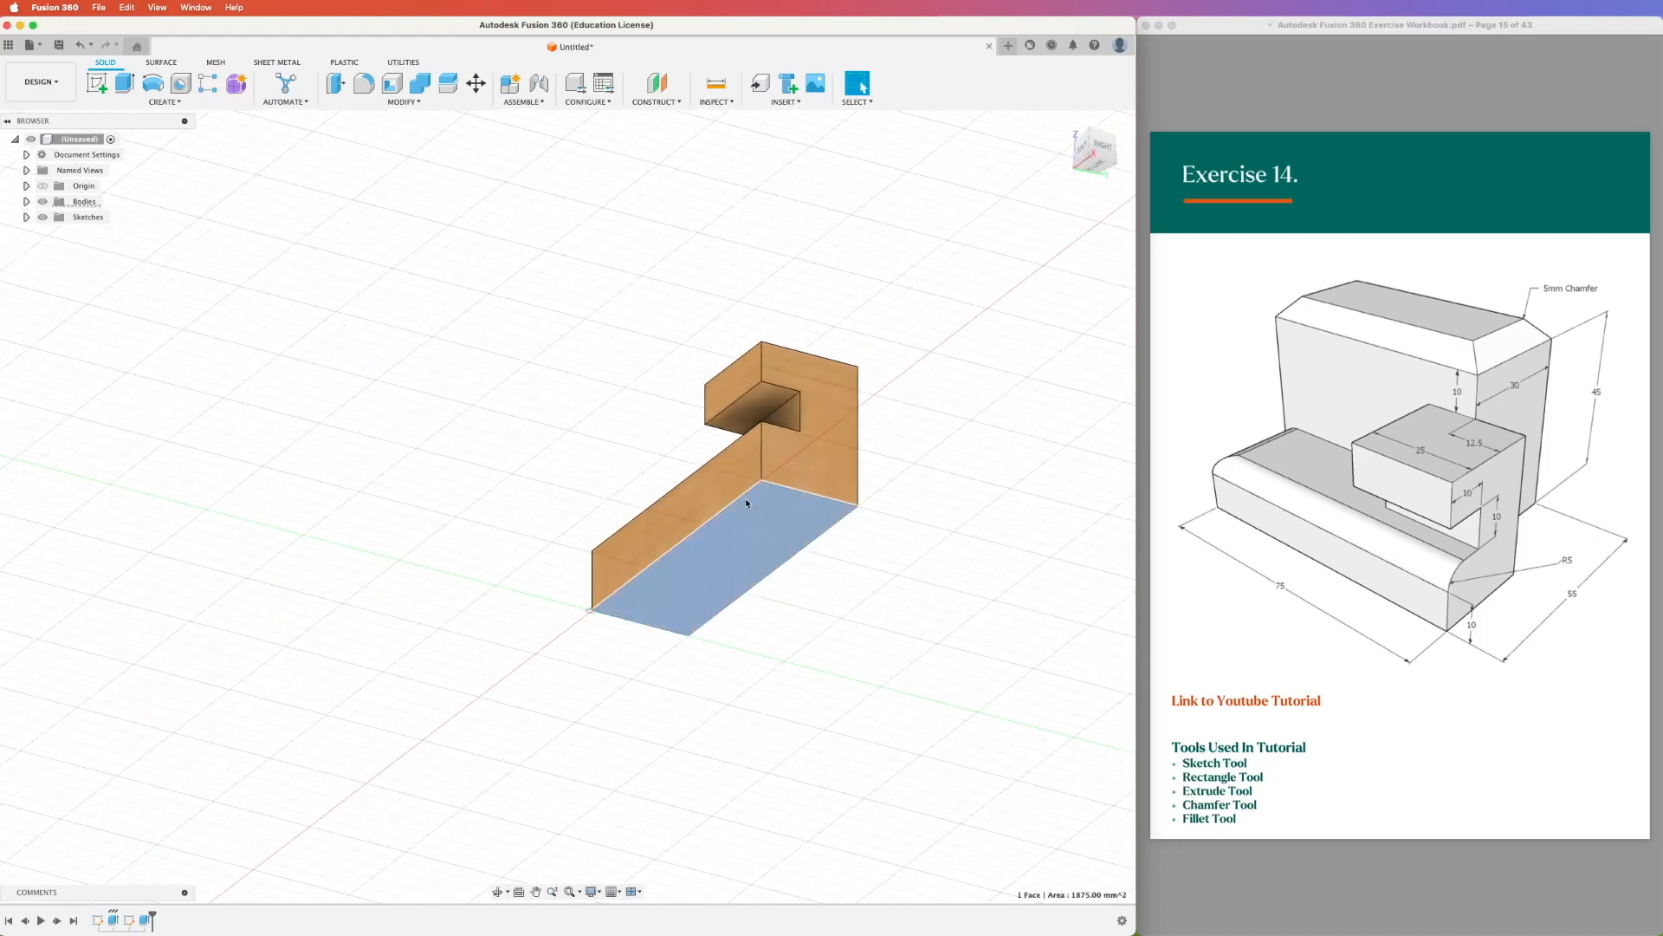
pyautogui.click(97, 83)
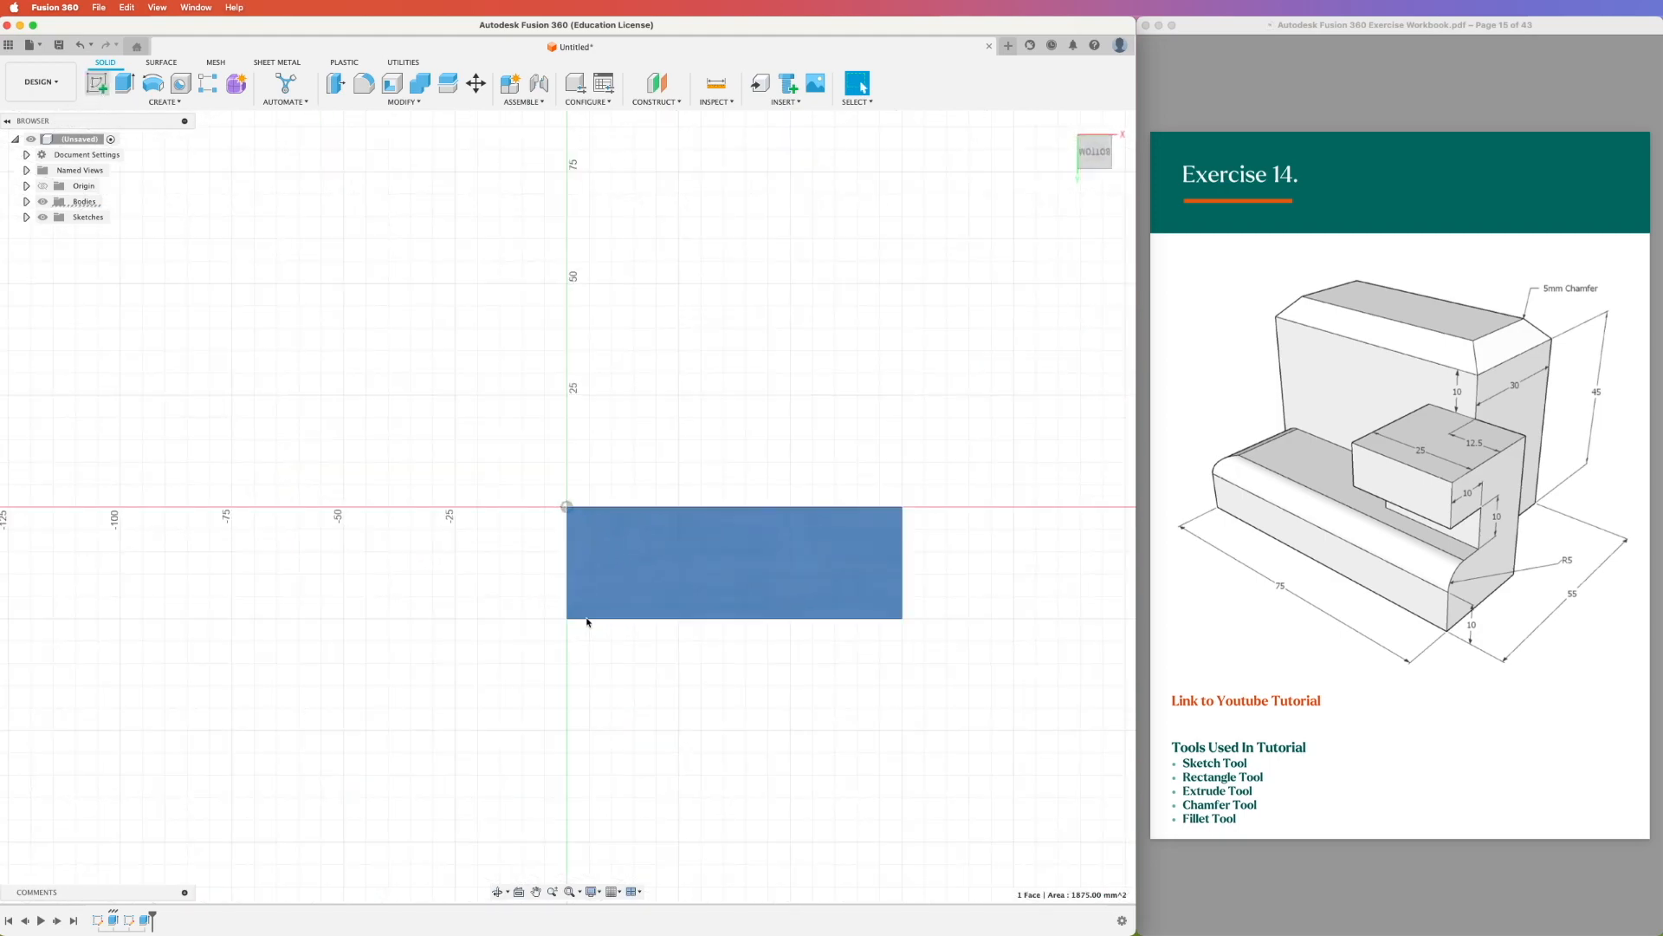
pyautogui.moveTo(586, 616)
pyautogui.keyDown('shift'); pyautogui.mouseDown(button='middle')
pyautogui.moveTo(614, 434)
pyautogui.moveTo(590, 453)
pyautogui.mouseUp(button='middle'); pyautogui.keyUp('shift')
pyautogui.keyDown('shift'); pyautogui.moveTo(573, 667); pyautogui.dragTo(584, 698, button='middle'); pyautogui.keyUp('shift')
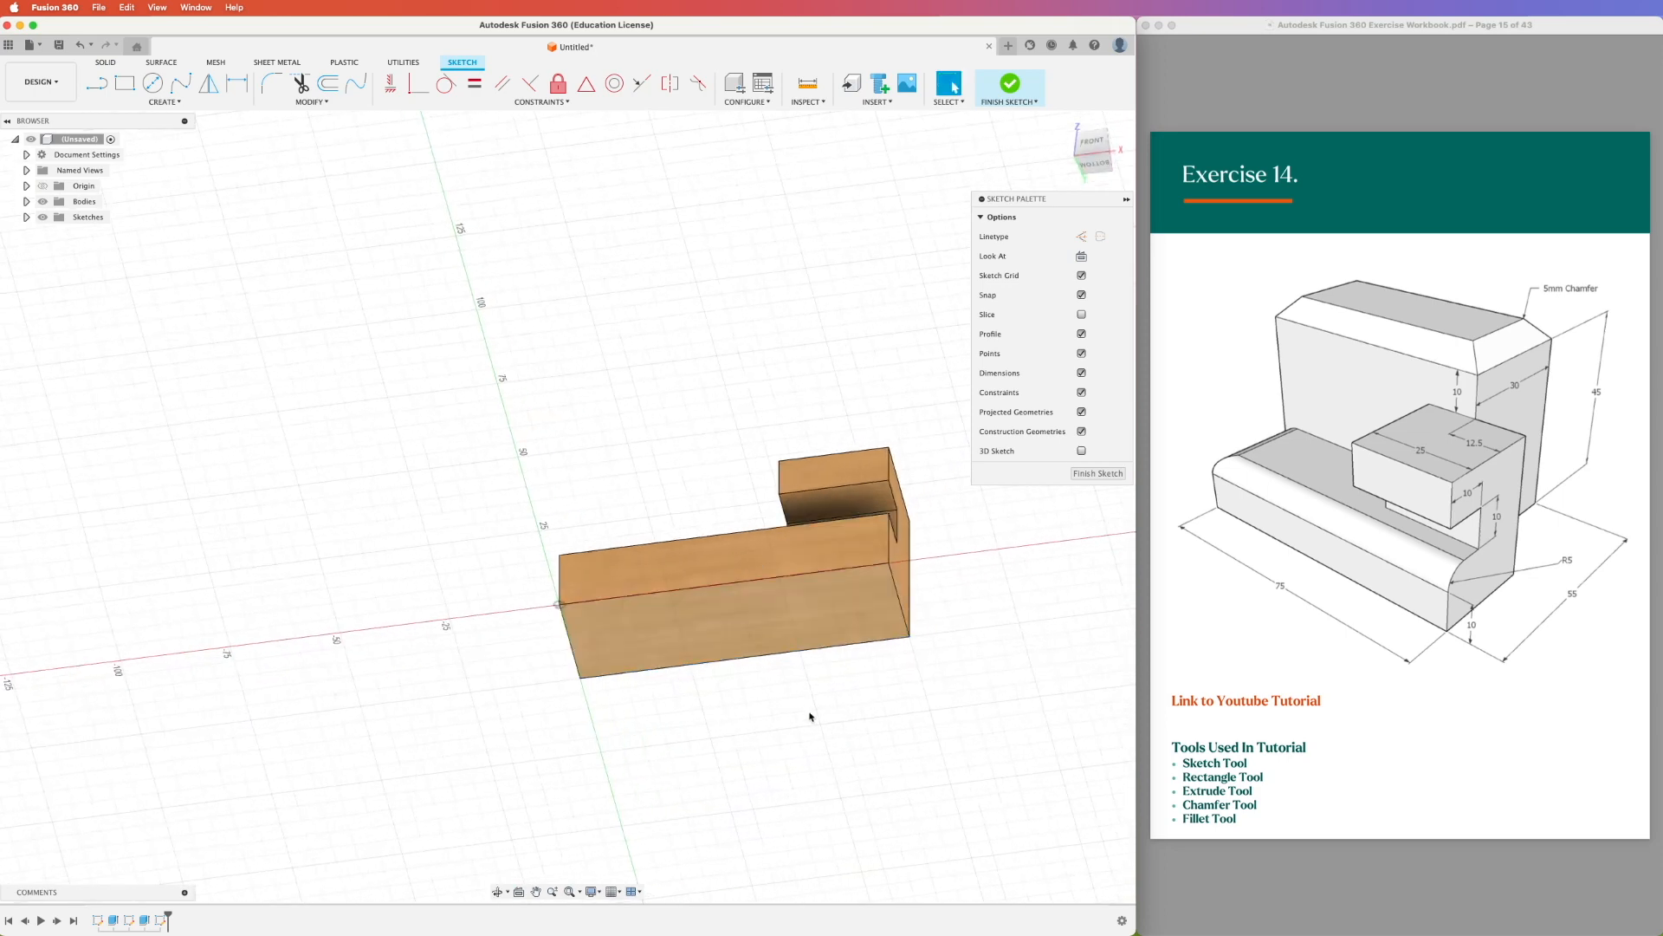
pyautogui.click(125, 83)
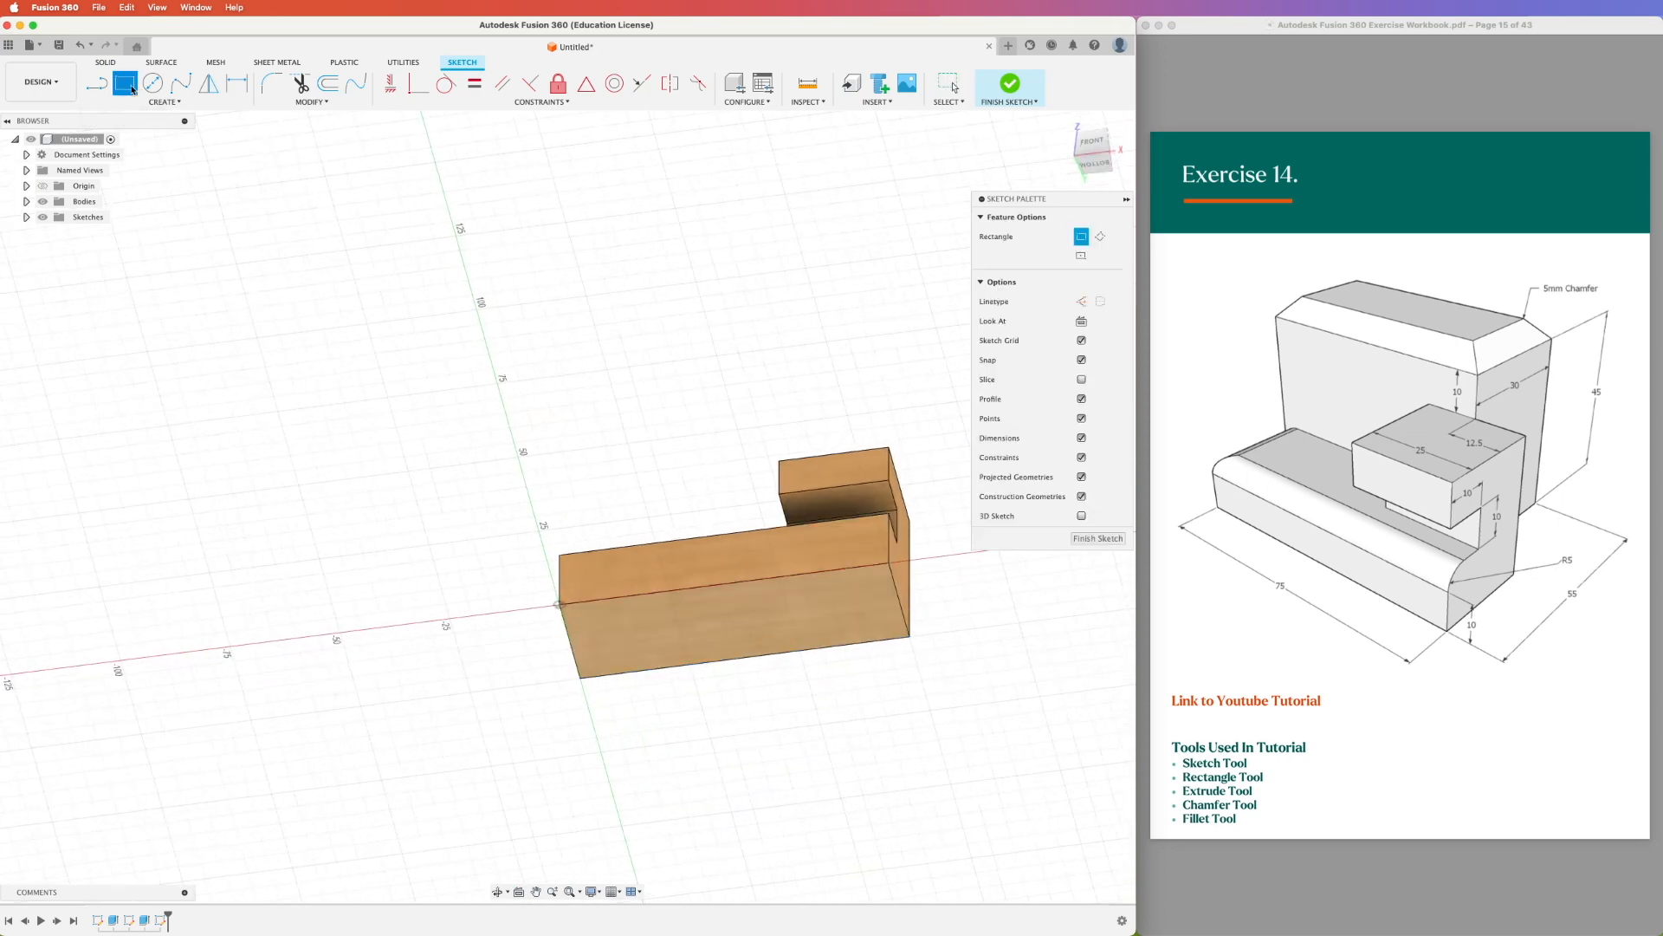
pyautogui.click(580, 679)
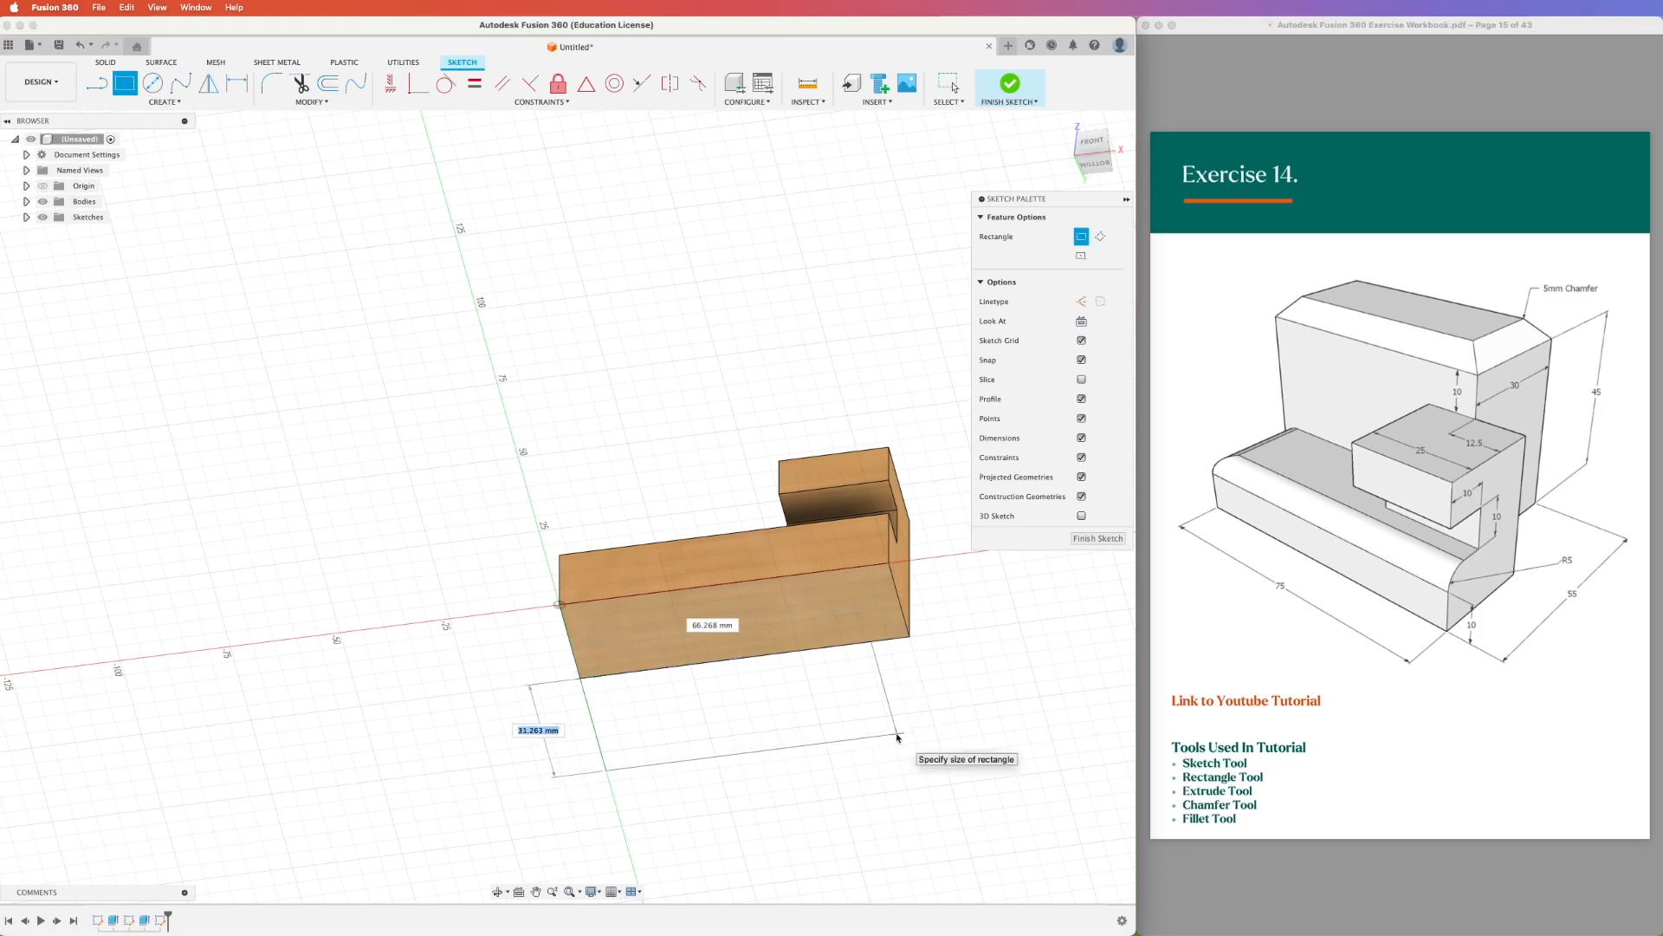
pyautogui.write('30')
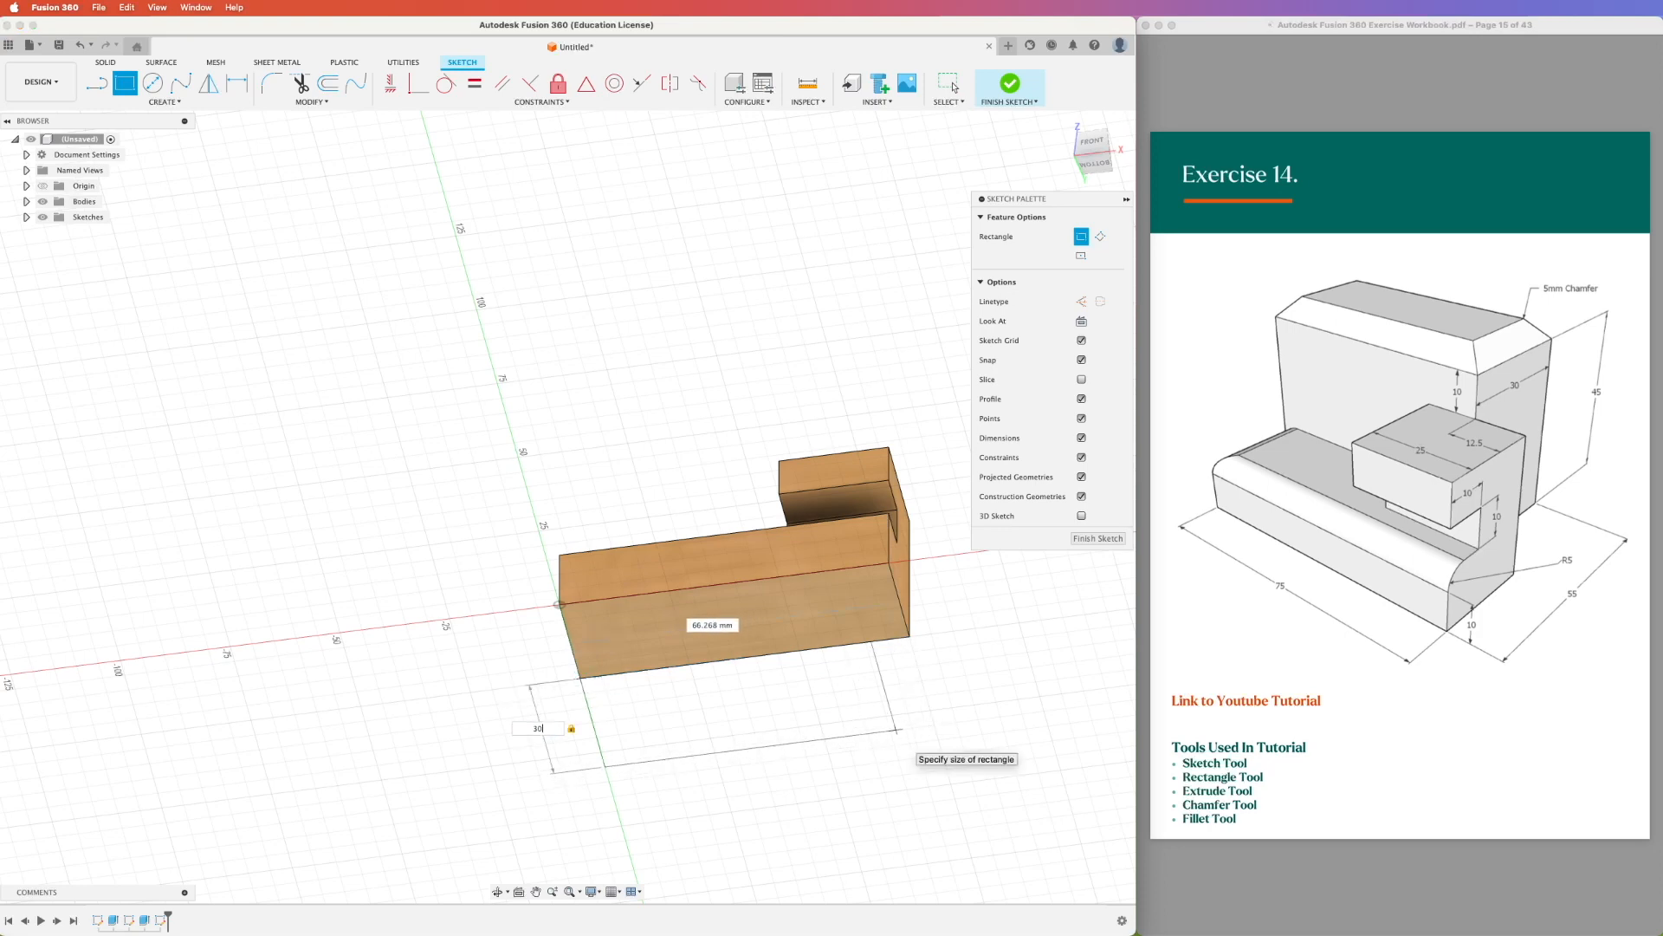
pyautogui.press('Tab')
pyautogui.write('50')
pyautogui.press('Return')
# - Set the length of the rear rectangle to 60 mm and finish the sketch
pyautogui.keyDown('shift'); pyautogui.moveTo(818, 669); pyautogui.dragTo(823, 697, button='middle'); pyautogui.keyUp('shift')
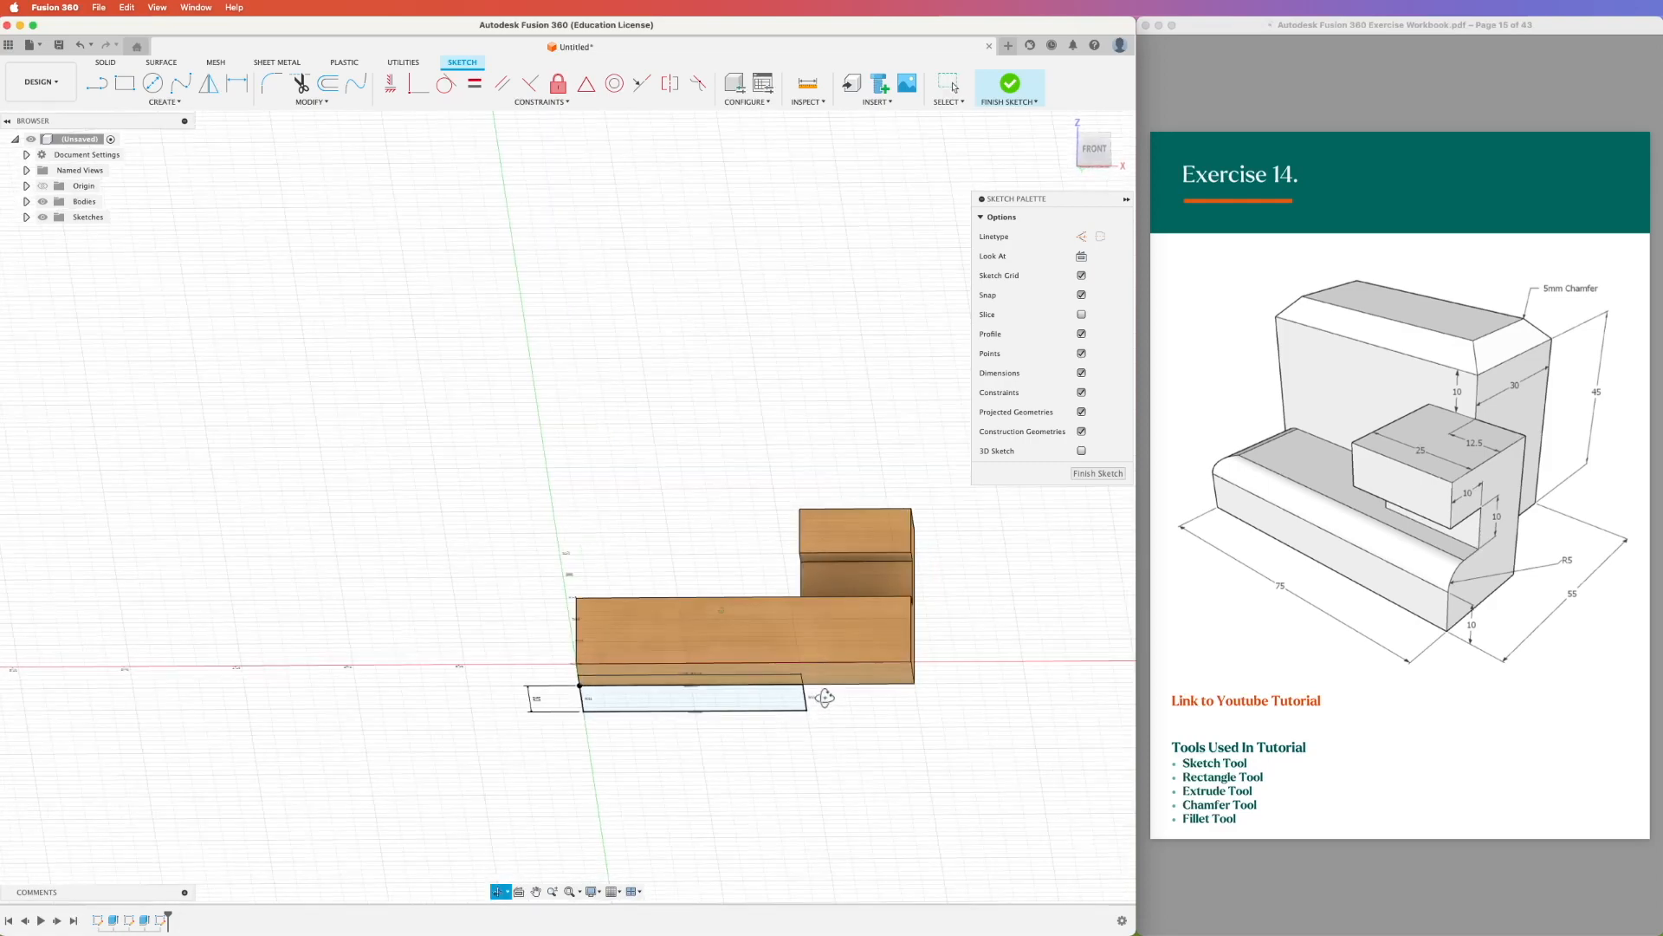
pyautogui.keyDown('shift'); pyautogui.moveTo(824, 697); pyautogui.dragTo(765, 645, button='middle'); pyautogui.keyUp('shift')
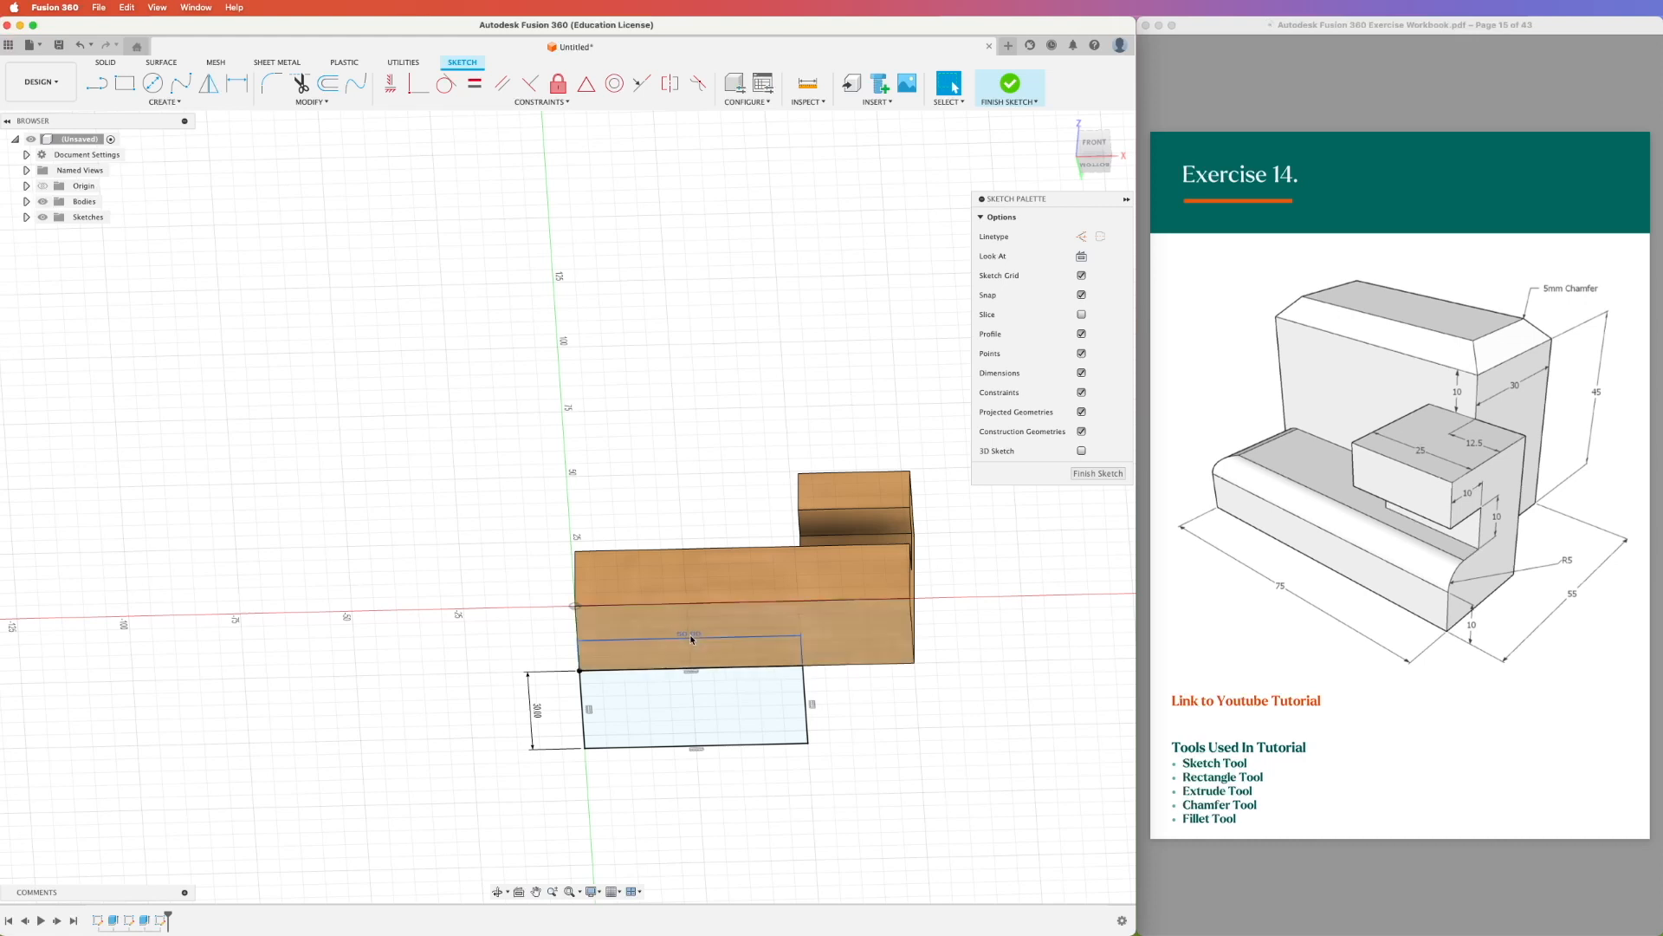
pyautogui.doubleClick(766, 642)
pyautogui.write('60')
pyautogui.press('Return')
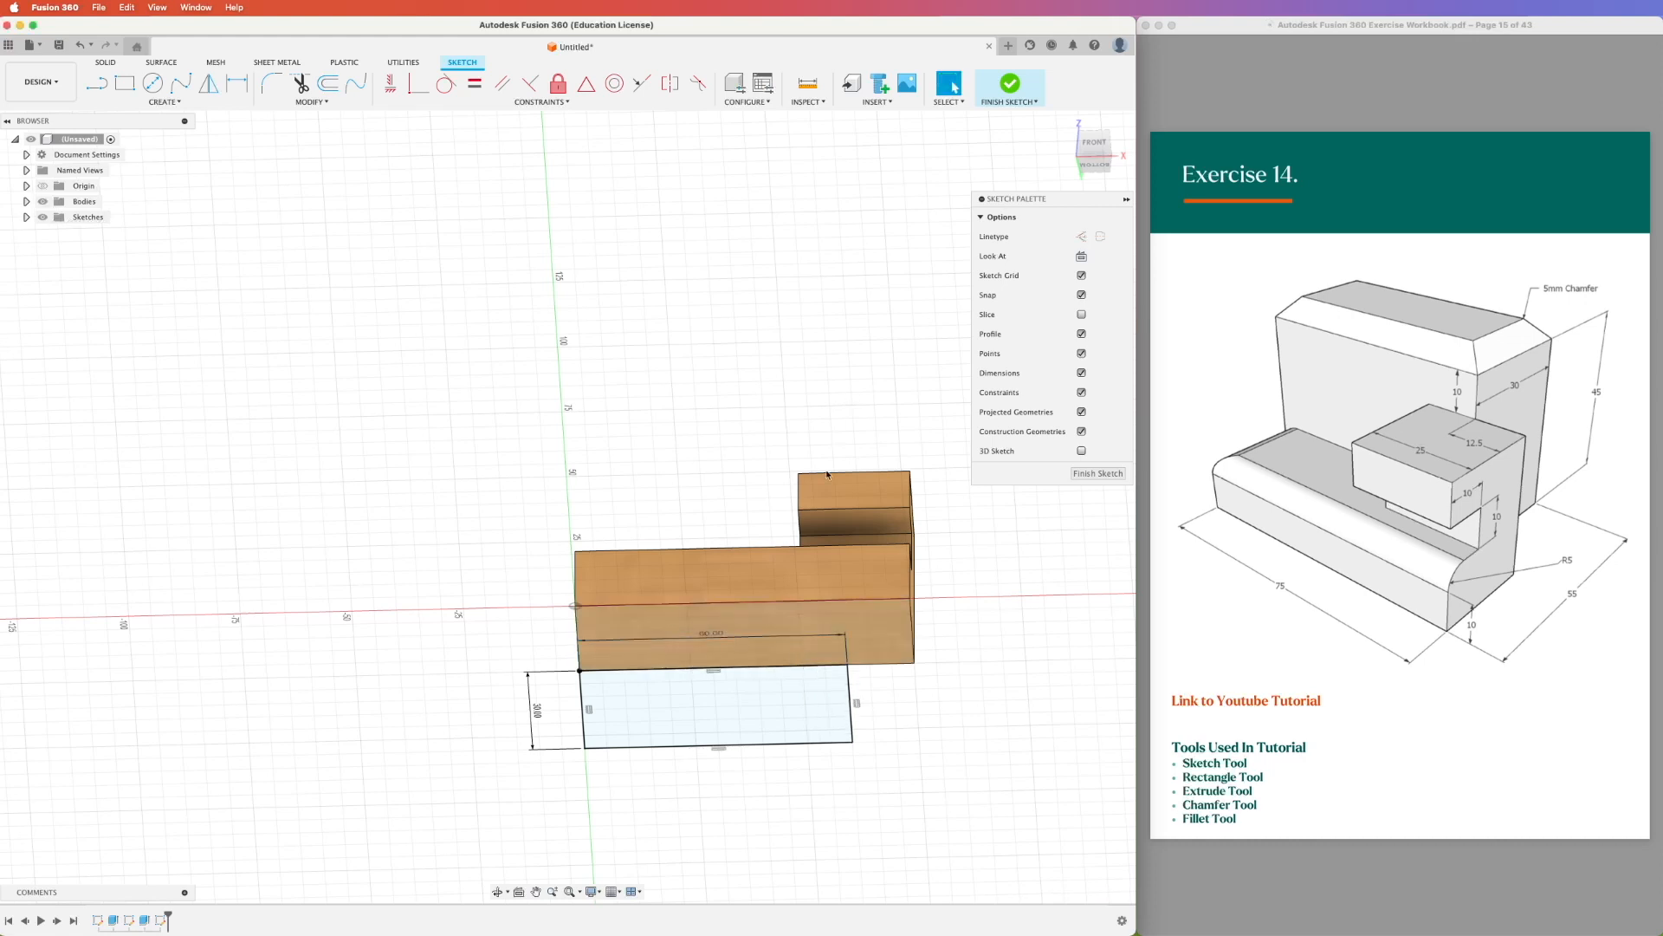
pyautogui.keyDown('shift'); pyautogui.moveTo(1083, 607); pyautogui.dragTo(1026, 705, button='middle'); pyautogui.keyUp('shift')
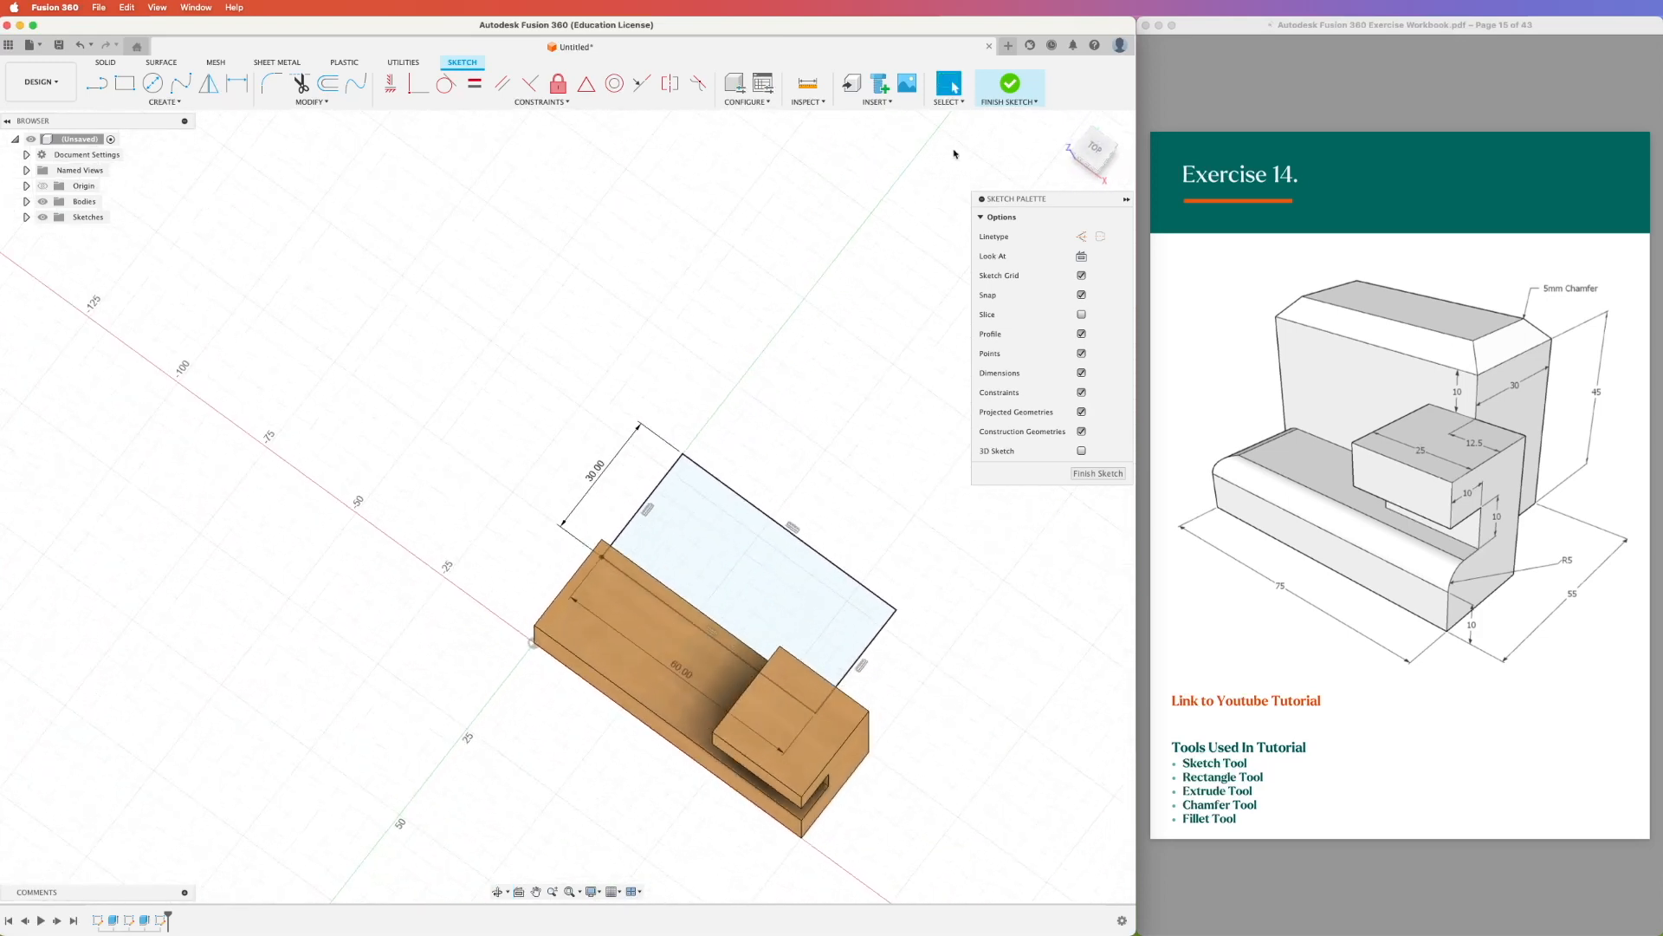
pyautogui.click(1010, 85)
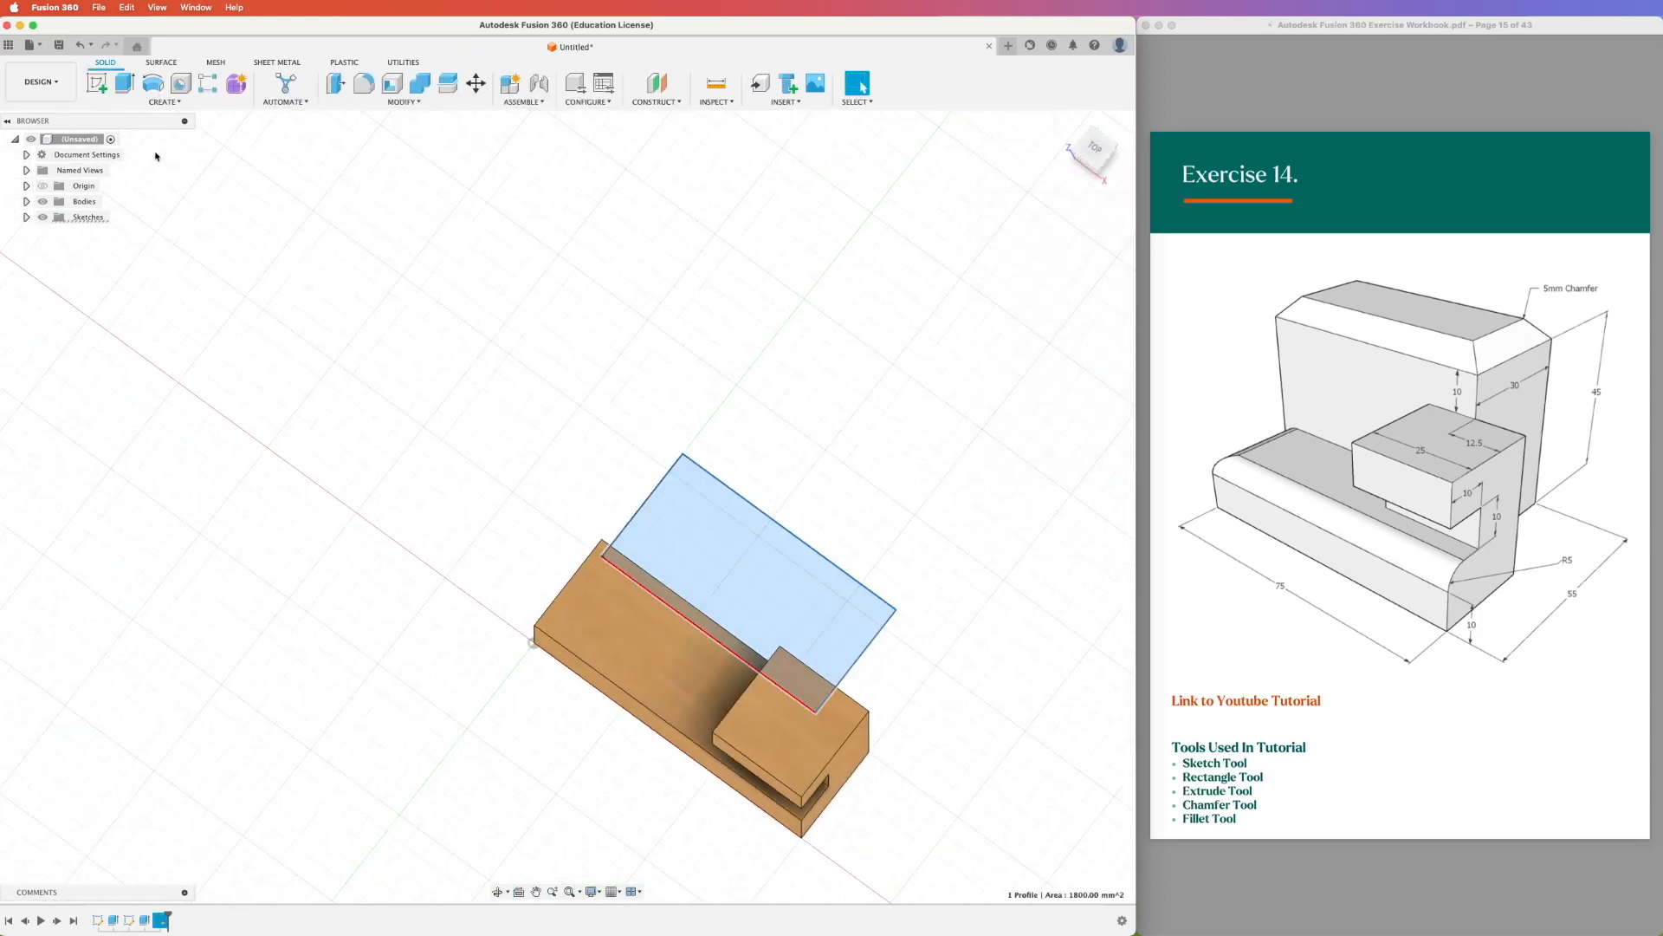
# - Extrude the 30 by 60 mm rear rectangle by 50 mm
pyautogui.click(124, 83)
pyautogui.keyDown('shift'); pyautogui.moveTo(739, 464); pyautogui.dragTo(754, 400, button='middle'); pyautogui.keyUp('shift')
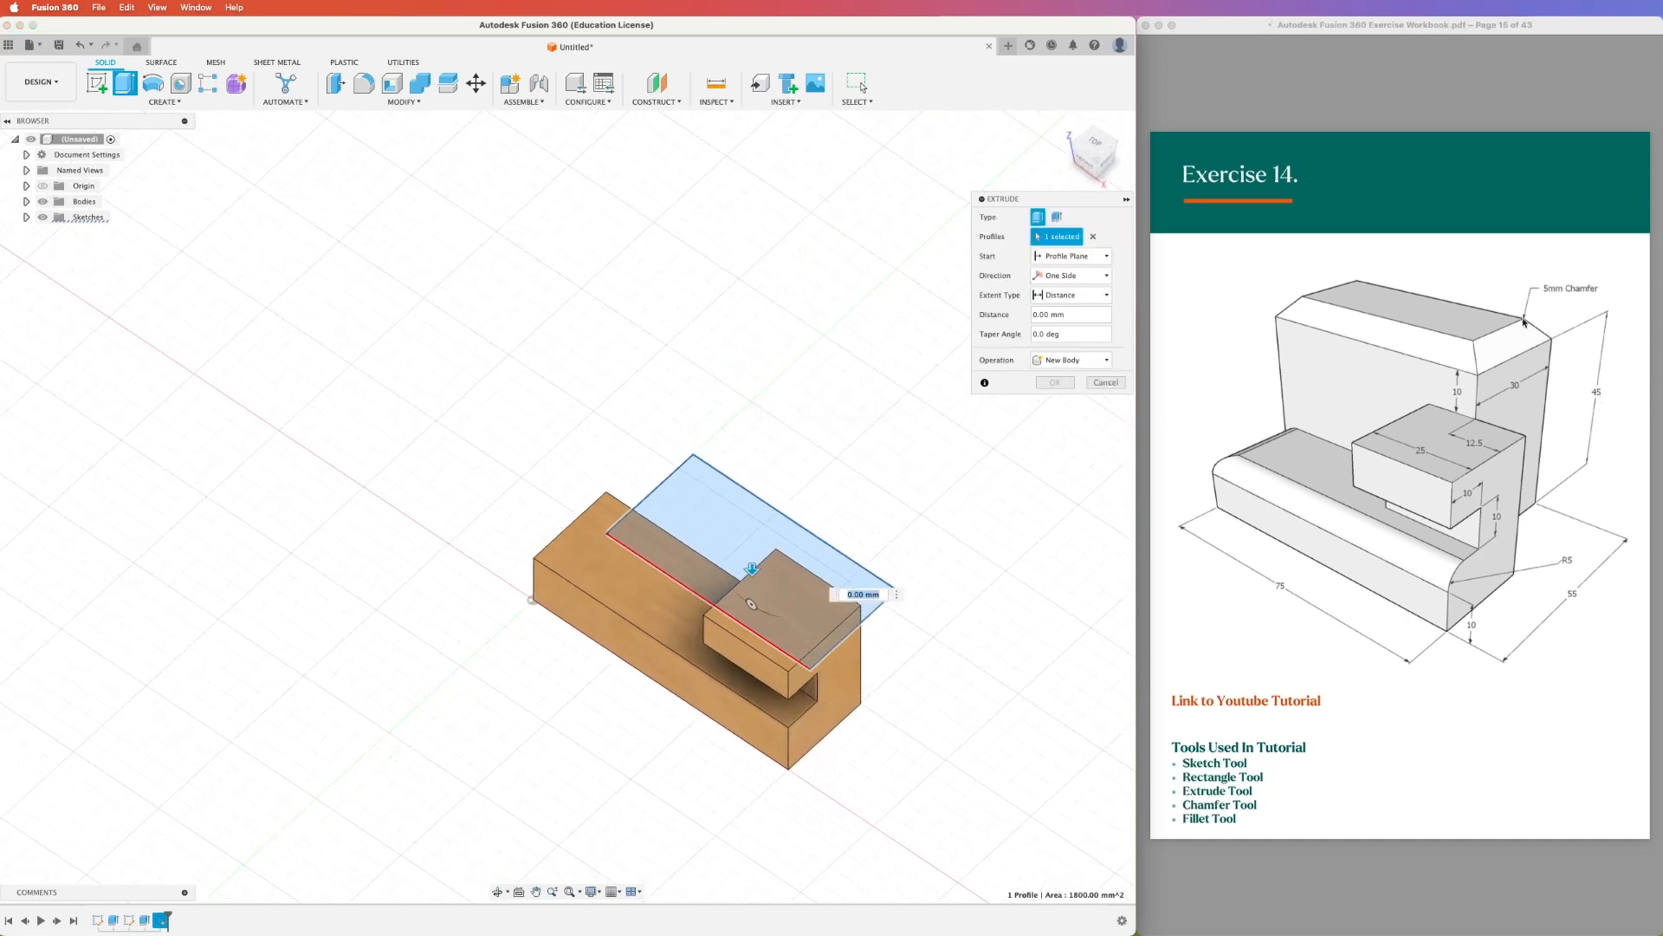
pyautogui.write('50')
pyautogui.press('Return')
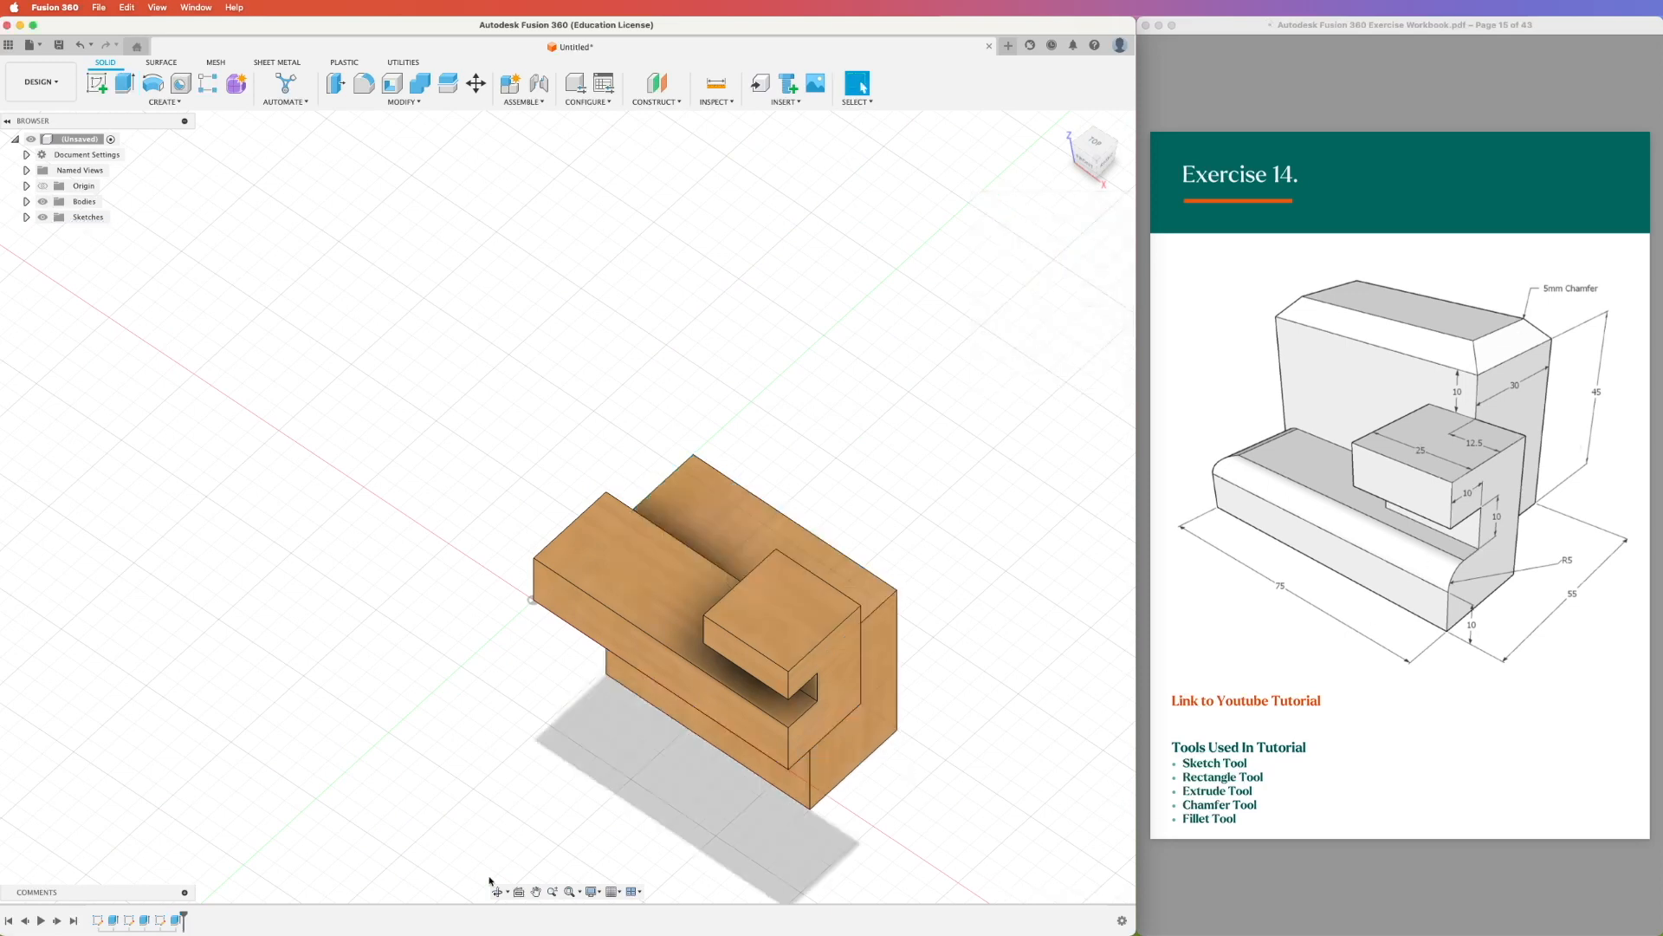
# - Edit the rear block's extrusion and set its distance to -50 mm, reversing its direction
pyautogui.doubleClick(175, 920)
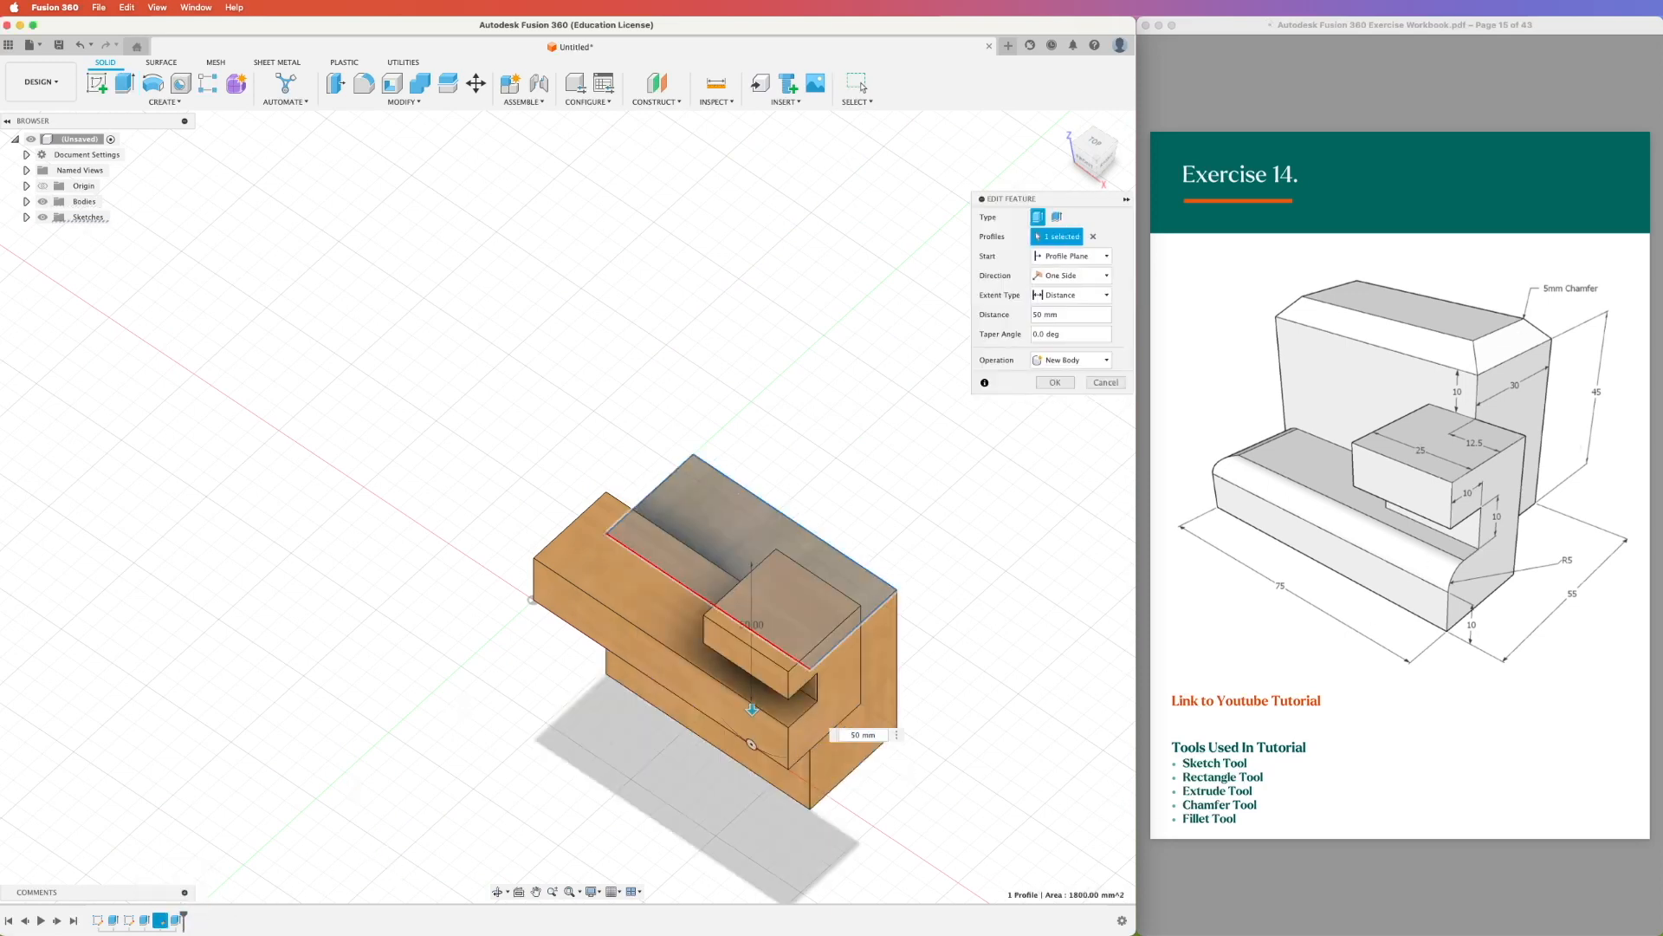
pyautogui.doubleClick(860, 735)
pyautogui.write('-50')
pyautogui.press('Return')
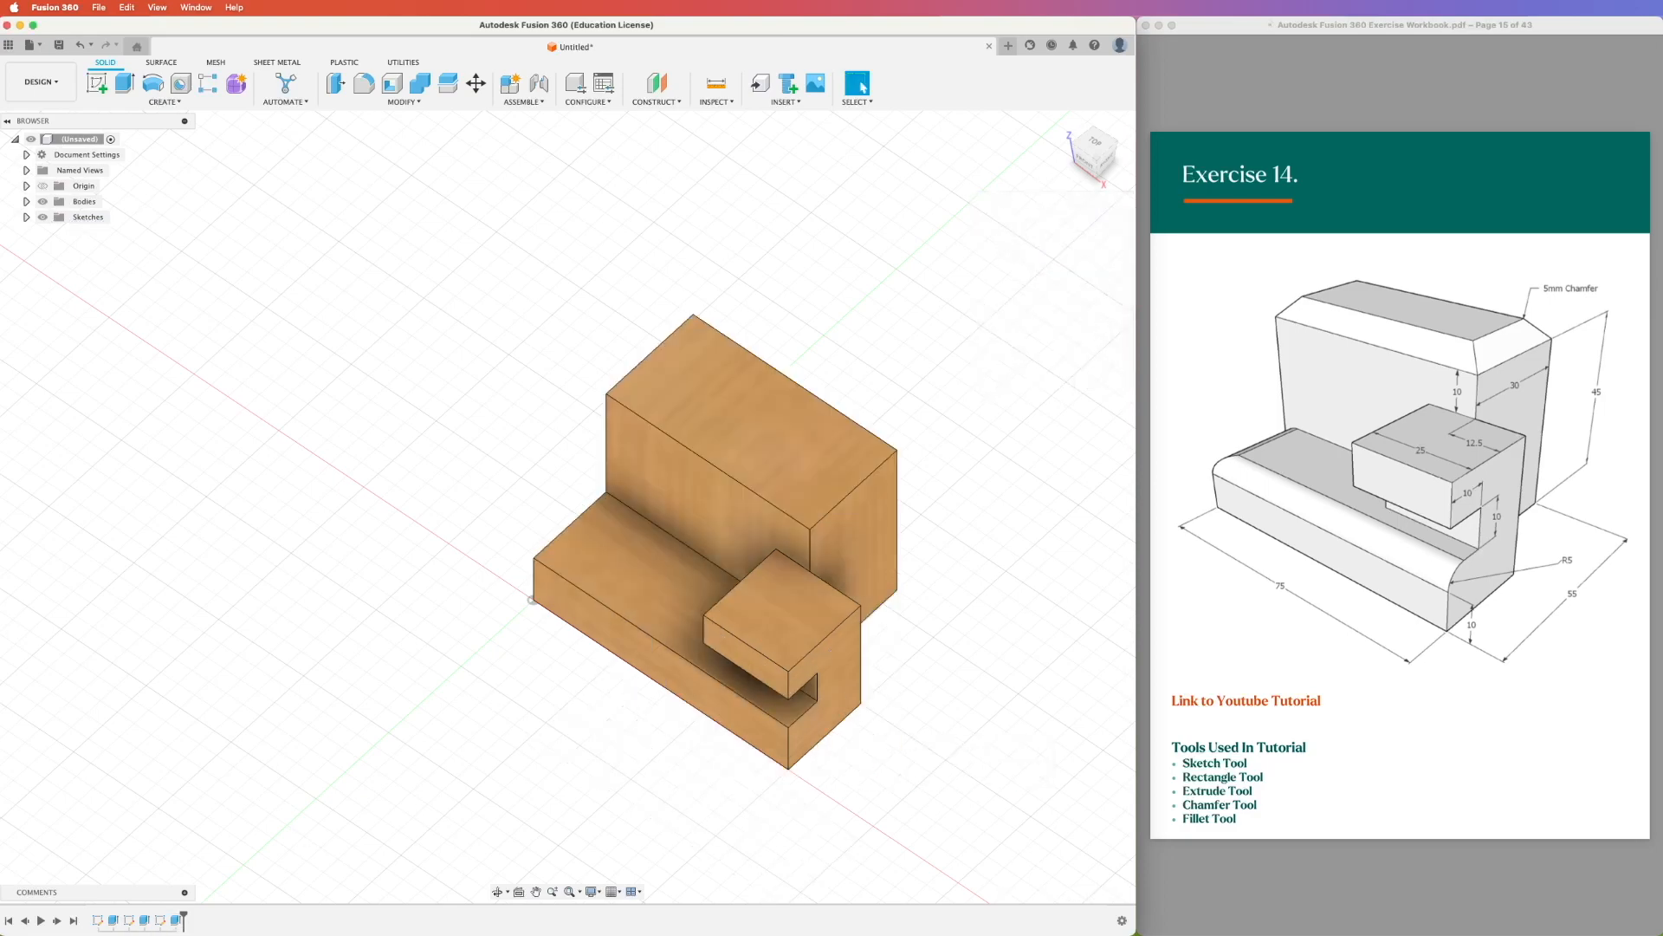
# - Fillet the long upper front edge of the base ledge with a 5 mm radius
pyautogui.keyDown('shift'); pyautogui.moveTo(893, 844); pyautogui.dragTo(872, 746, button='middle'); pyautogui.keyUp('shift')
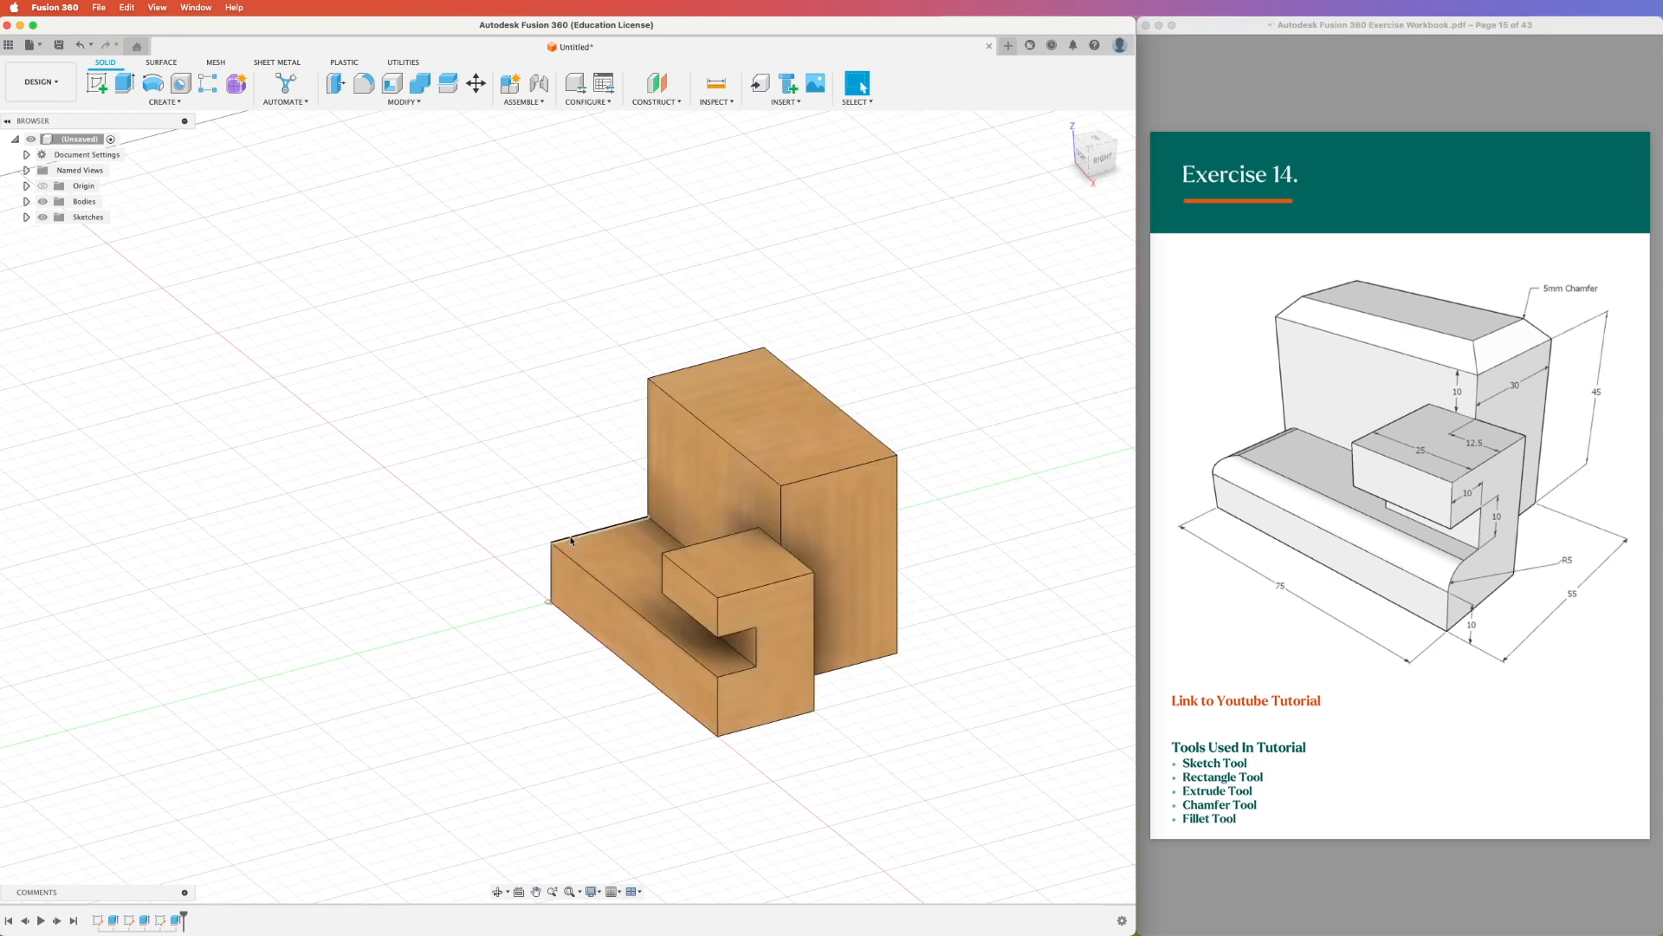
pyautogui.click(365, 83)
pyautogui.click(594, 577)
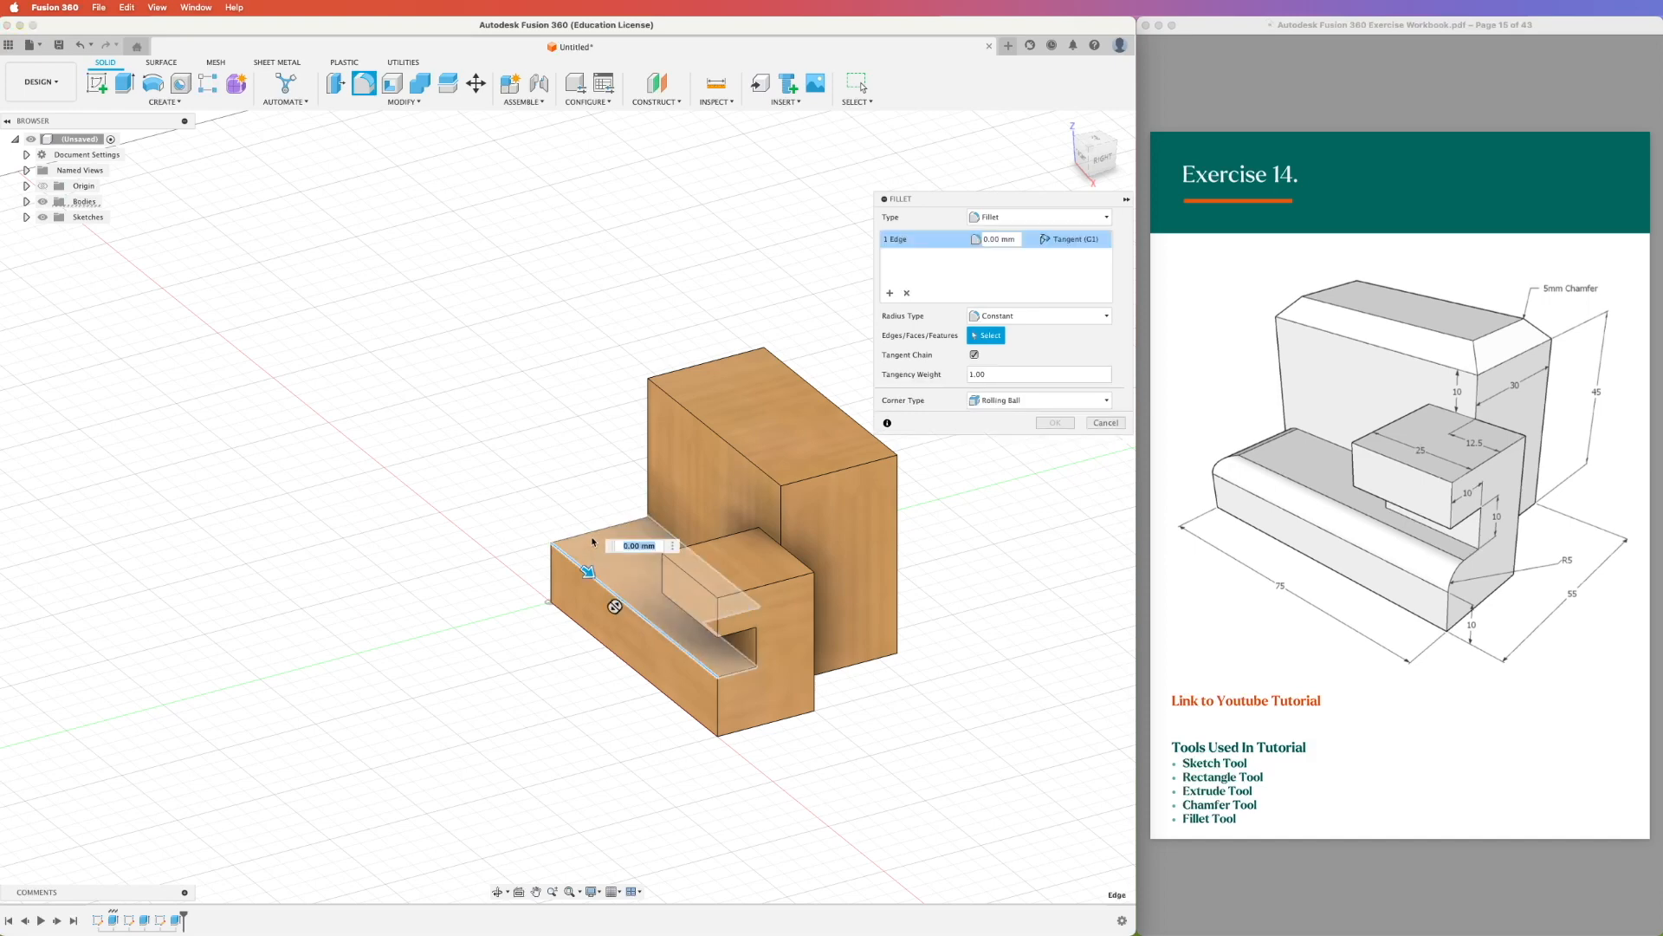
pyautogui.click(590, 533)
pyautogui.write('5')
pyautogui.press('Return')
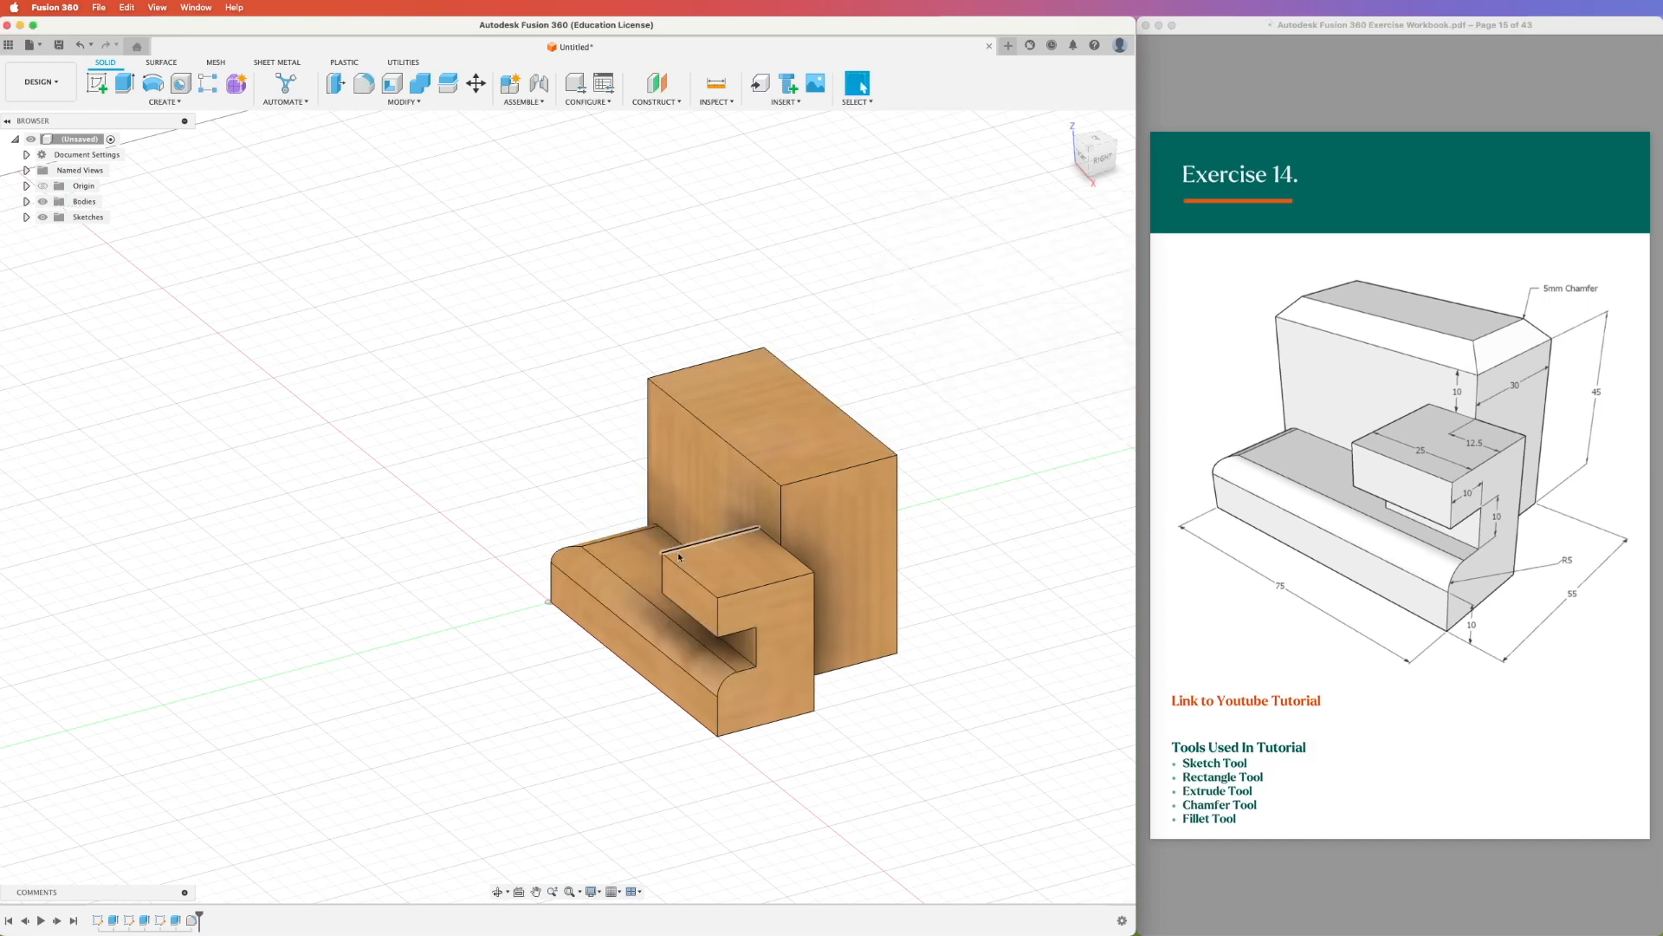
# - Chamfer all four top edges of the rear block by 5 mm with the Equal Distance type
pyautogui.click(374, 106)
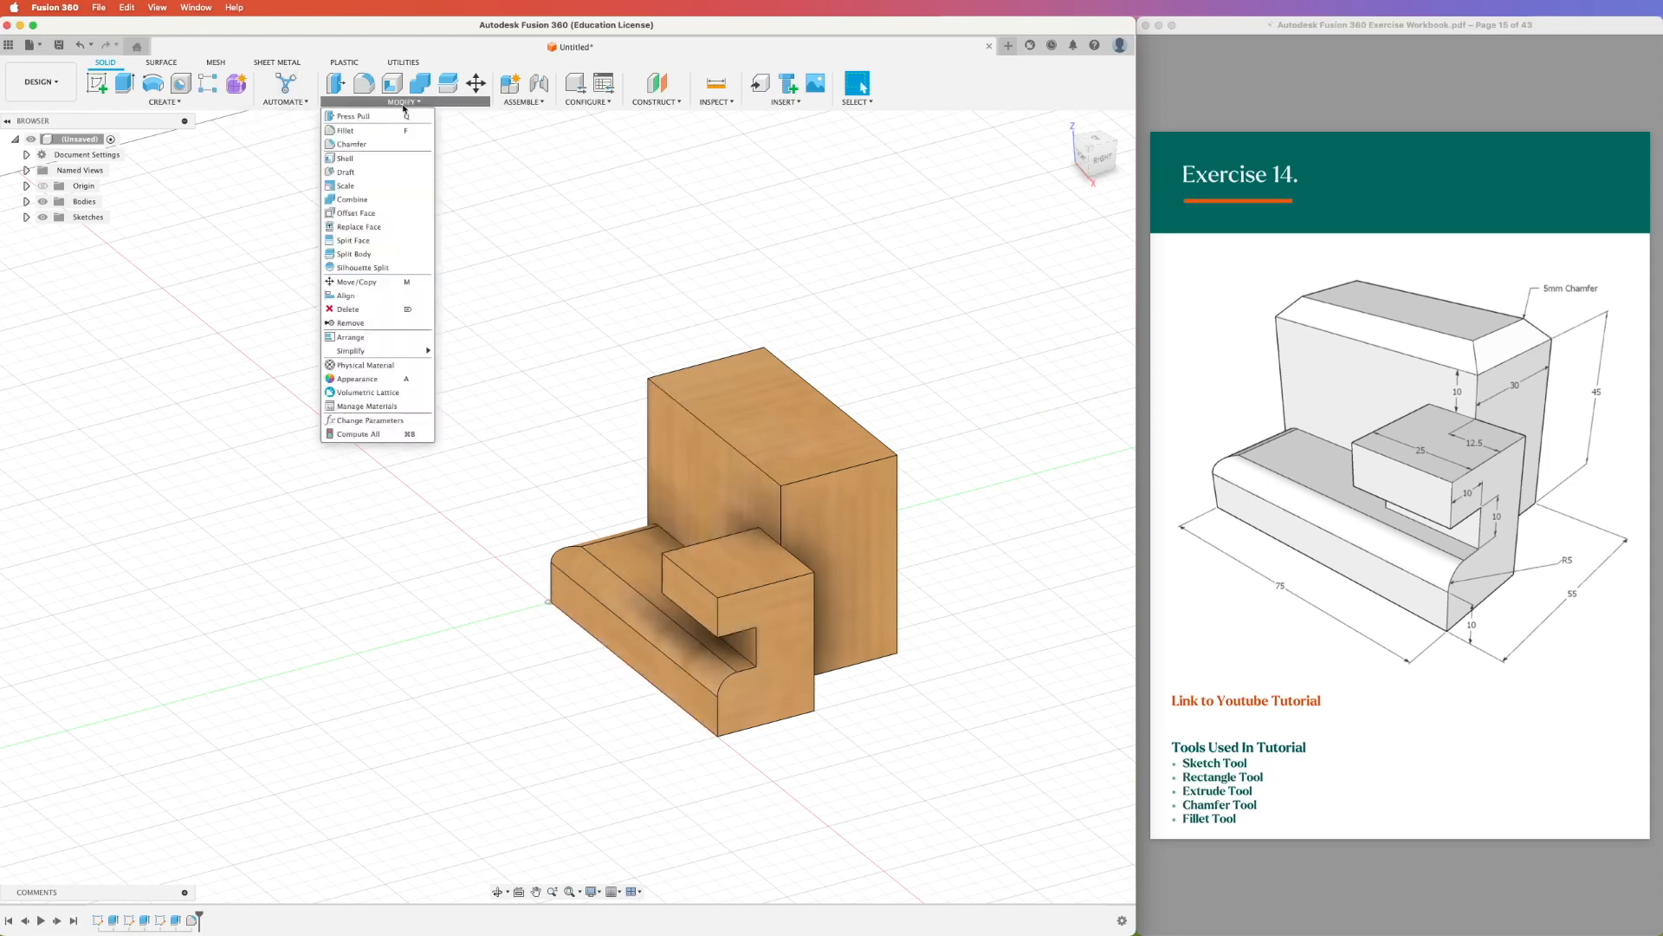
pyautogui.click(353, 145)
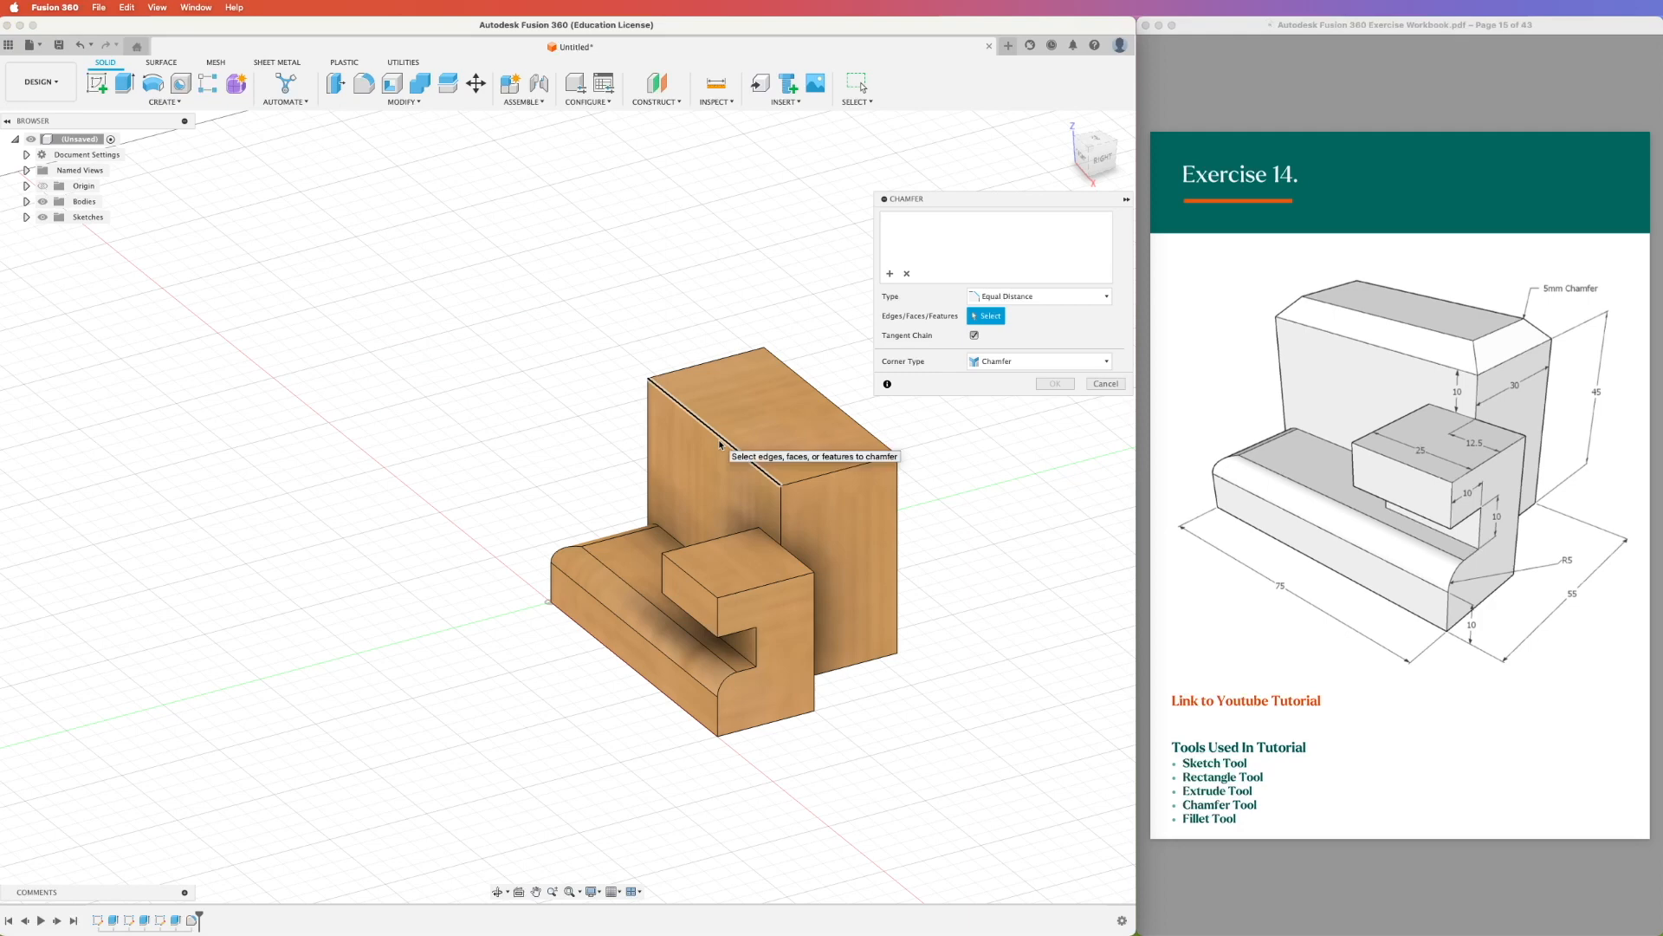
pyautogui.click(763, 469)
pyautogui.click(838, 469)
pyautogui.click(829, 401)
pyautogui.click(681, 369)
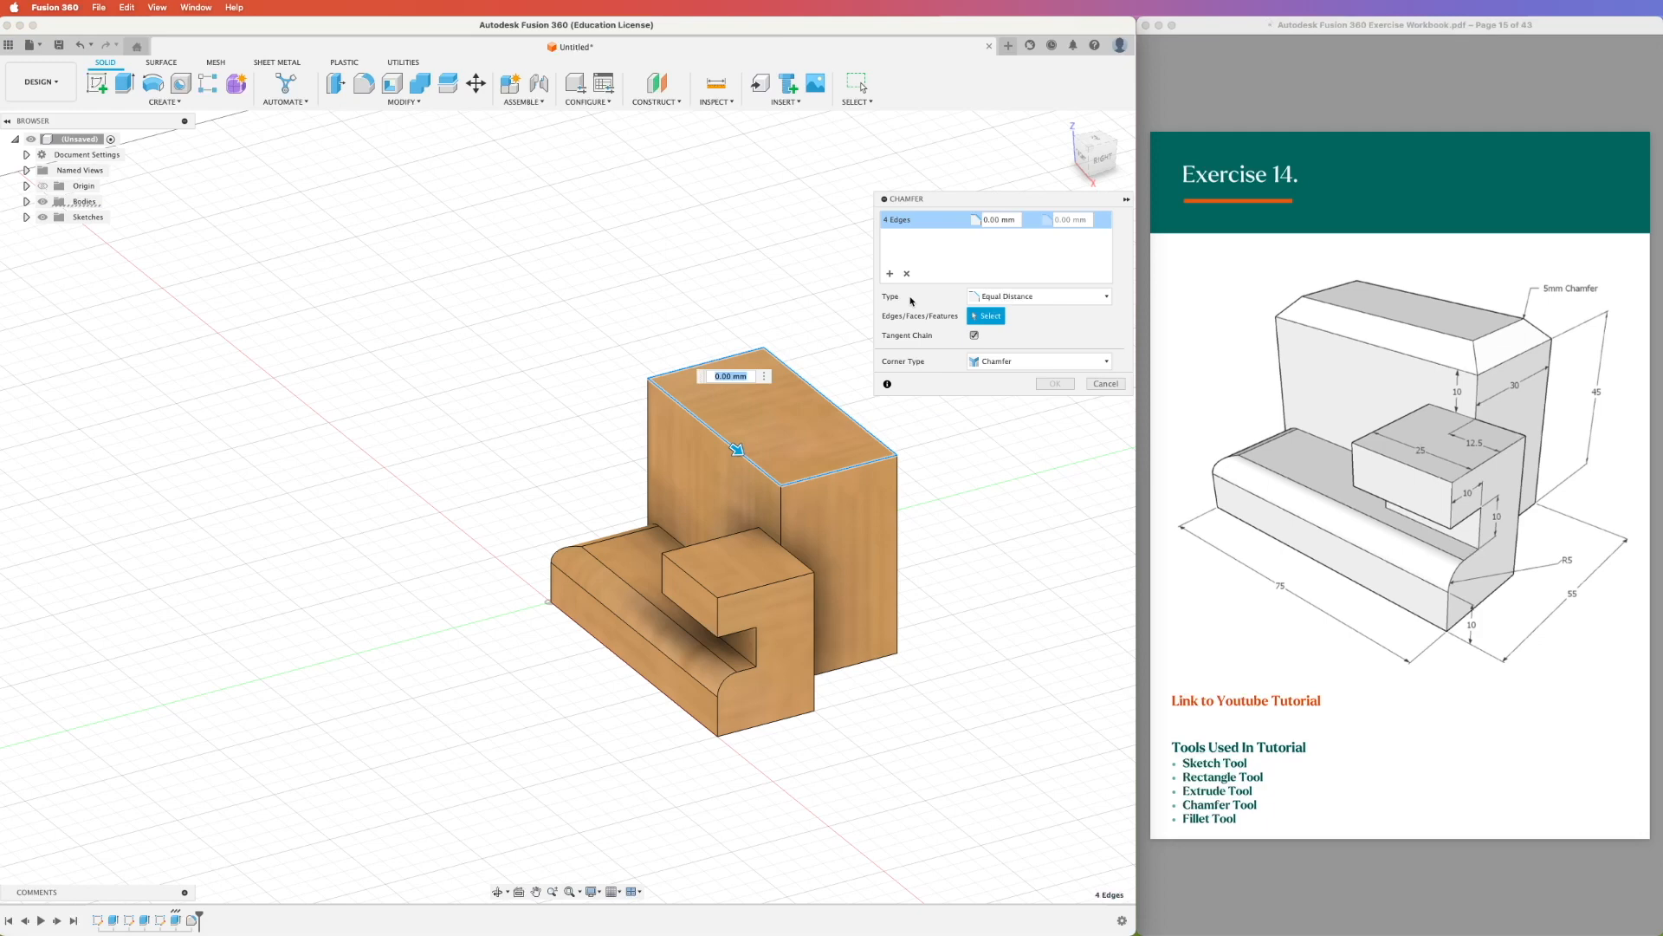
pyautogui.write('5')
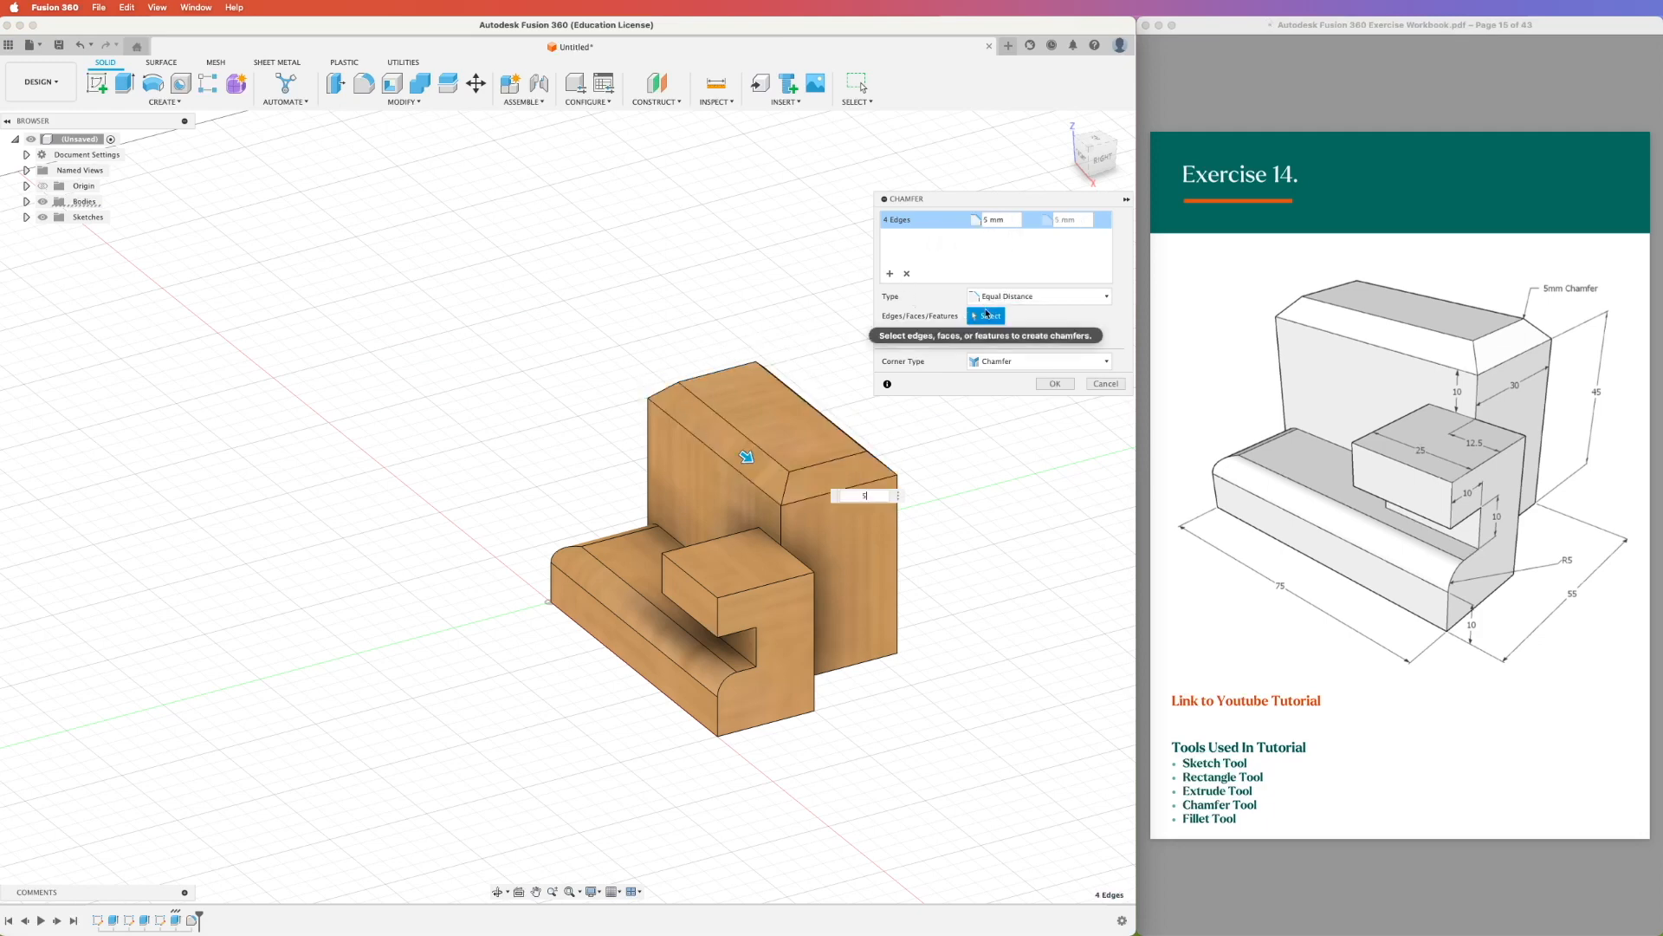
pyautogui.click(1000, 296)
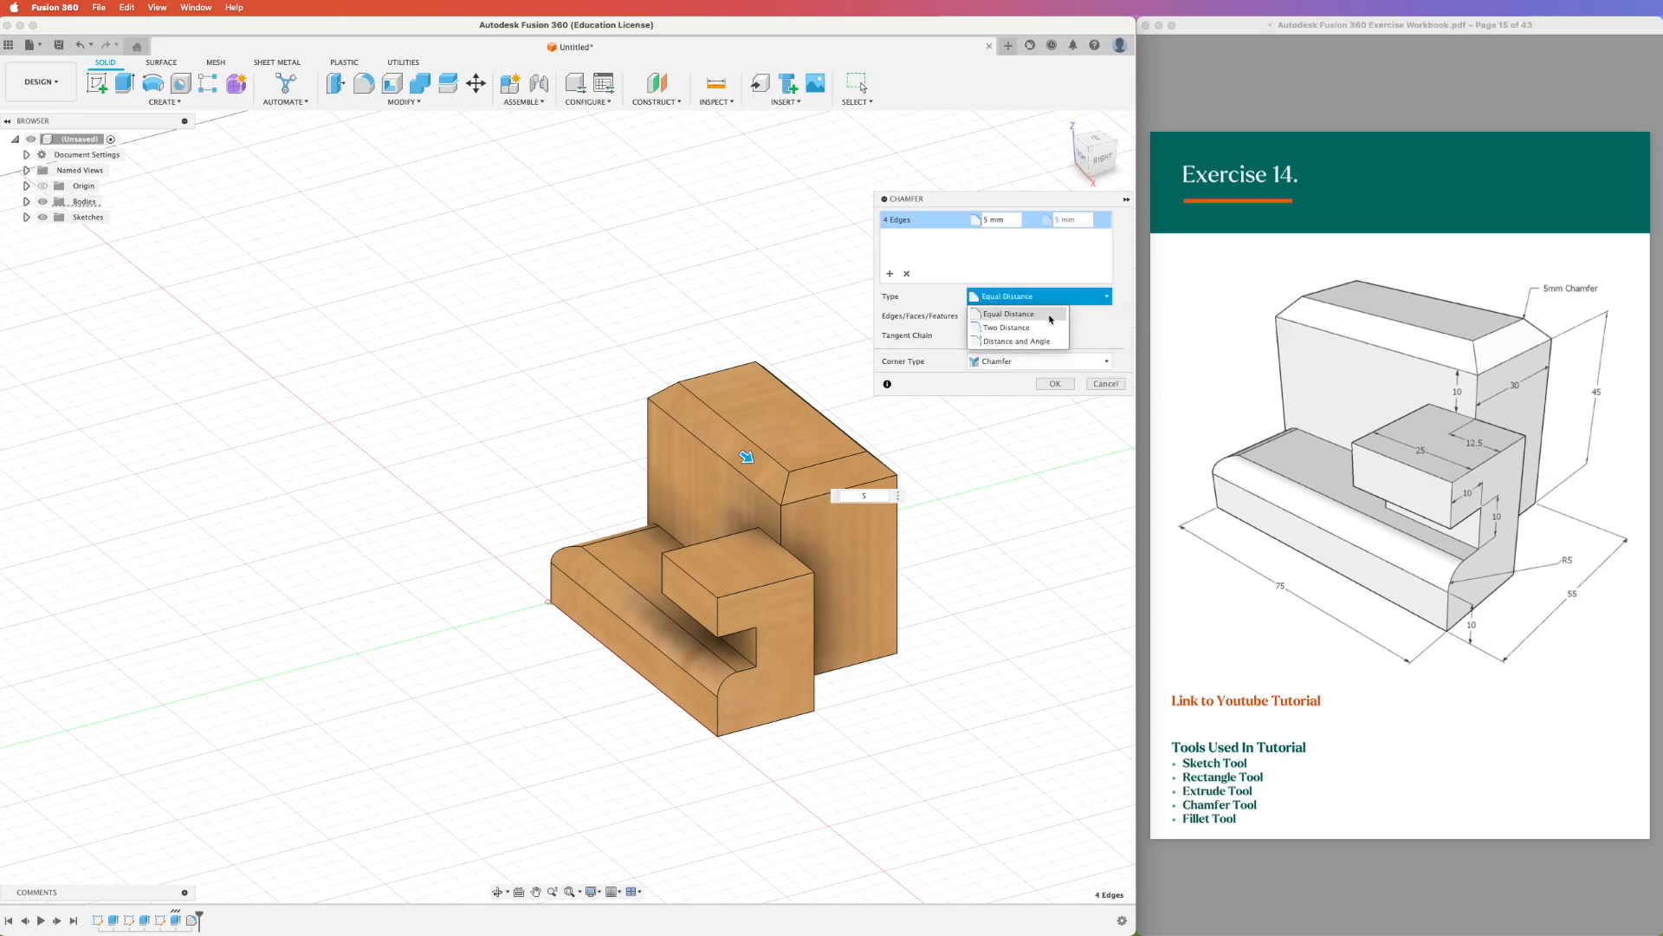
pyautogui.click(1080, 329)
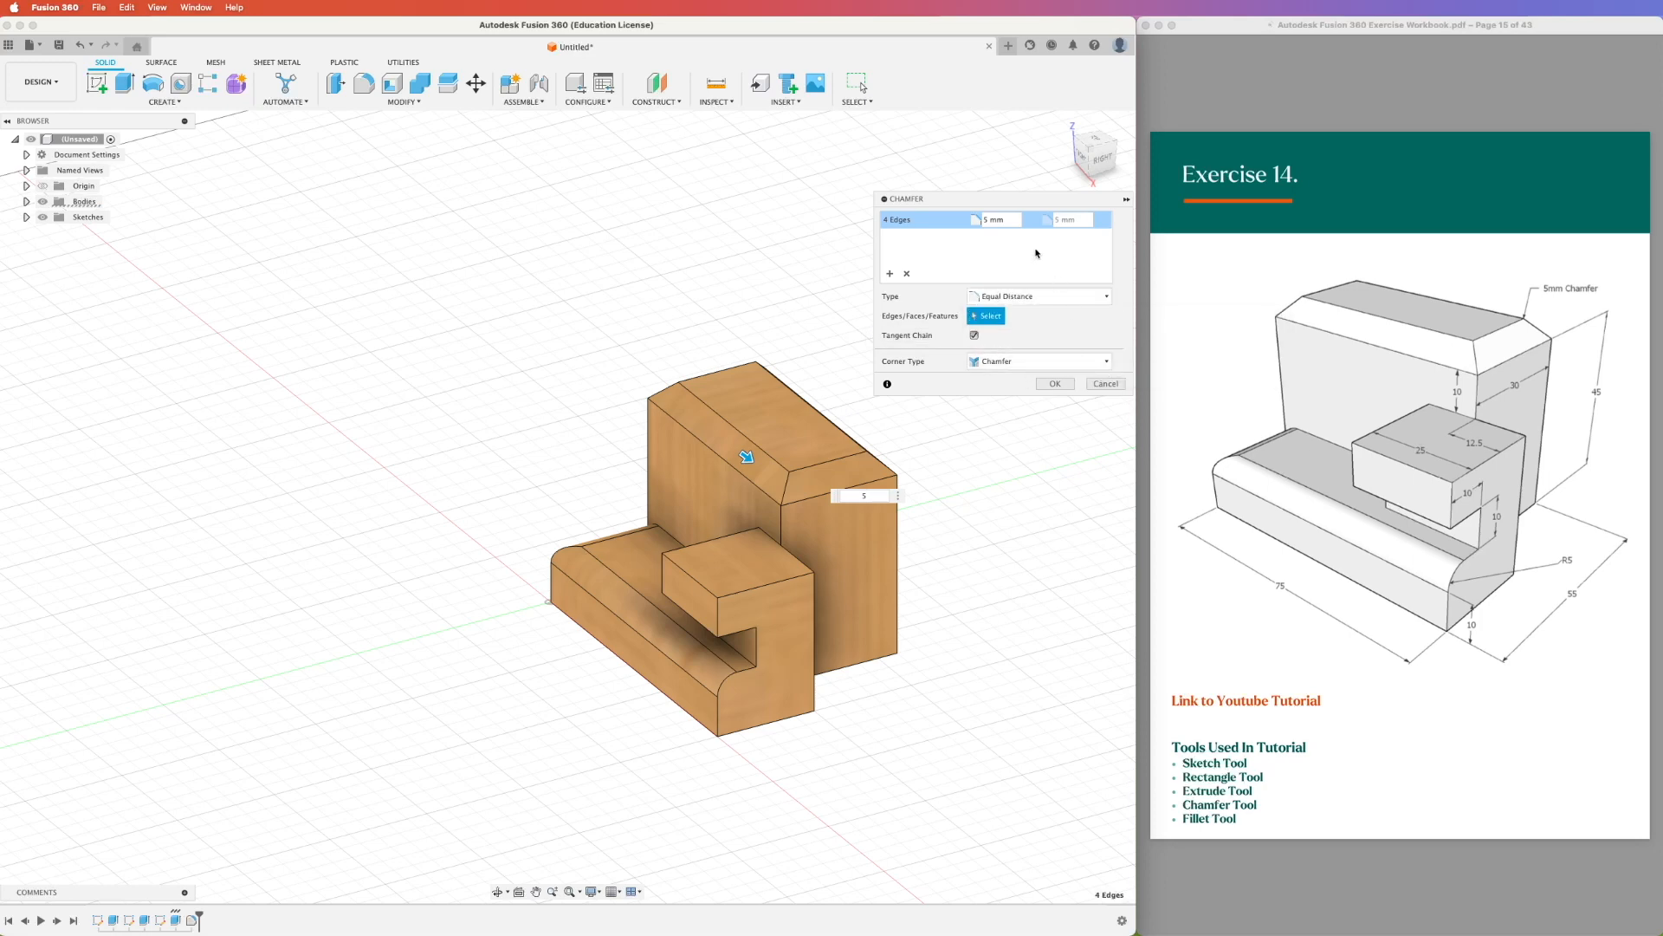
pyautogui.click(1052, 387)
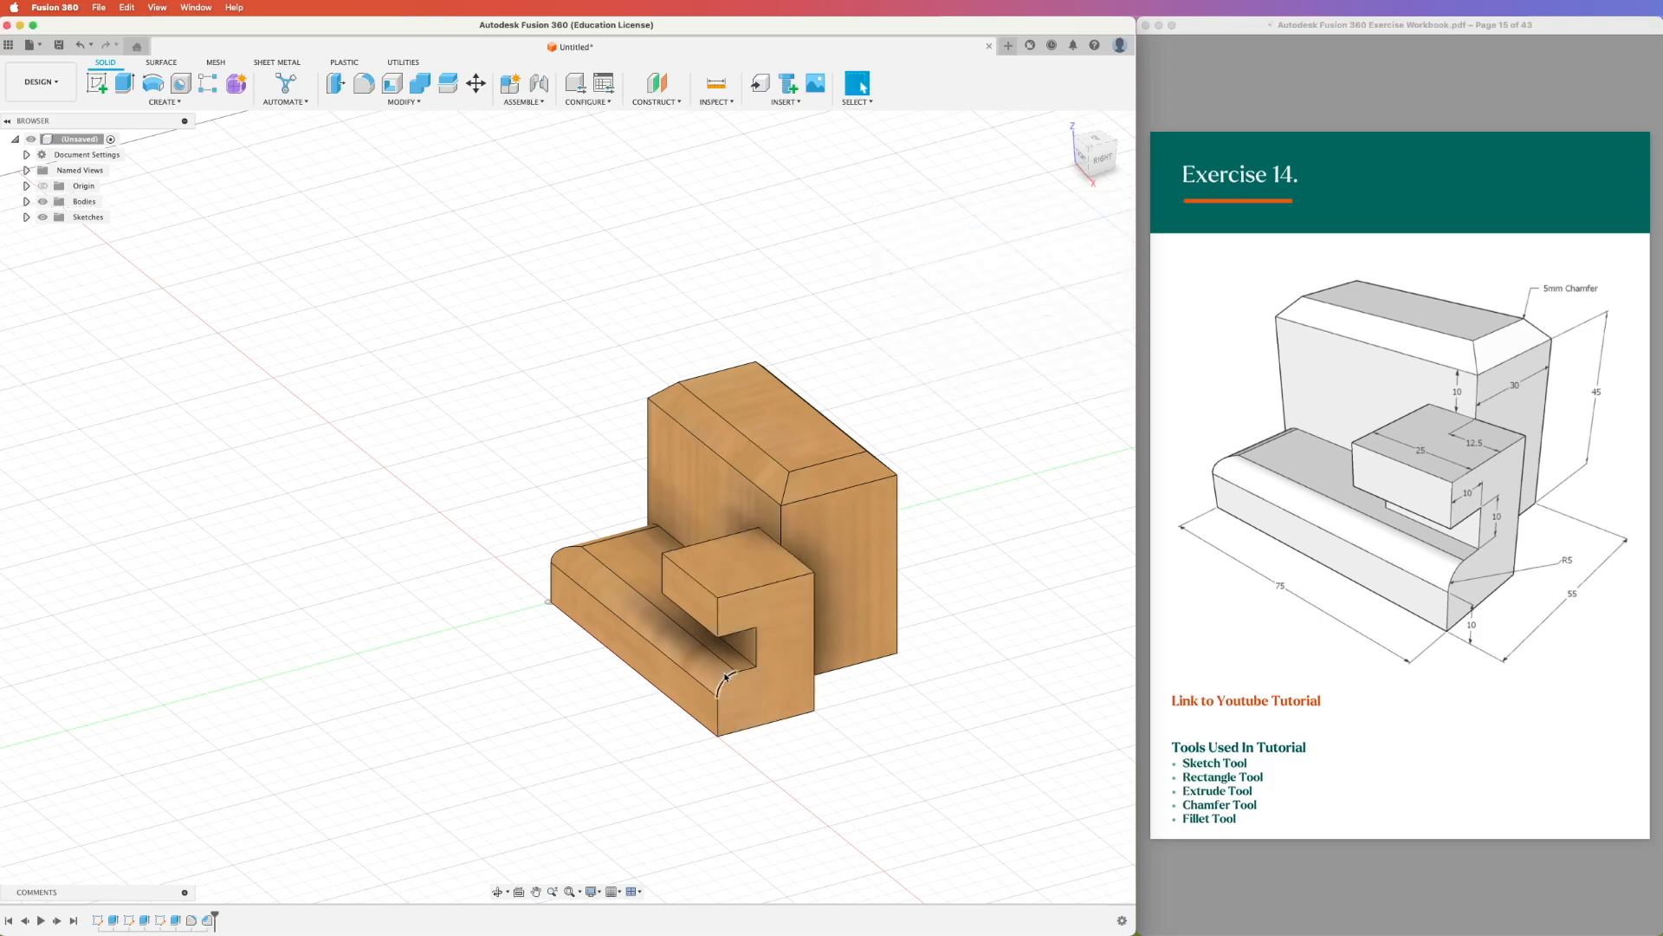